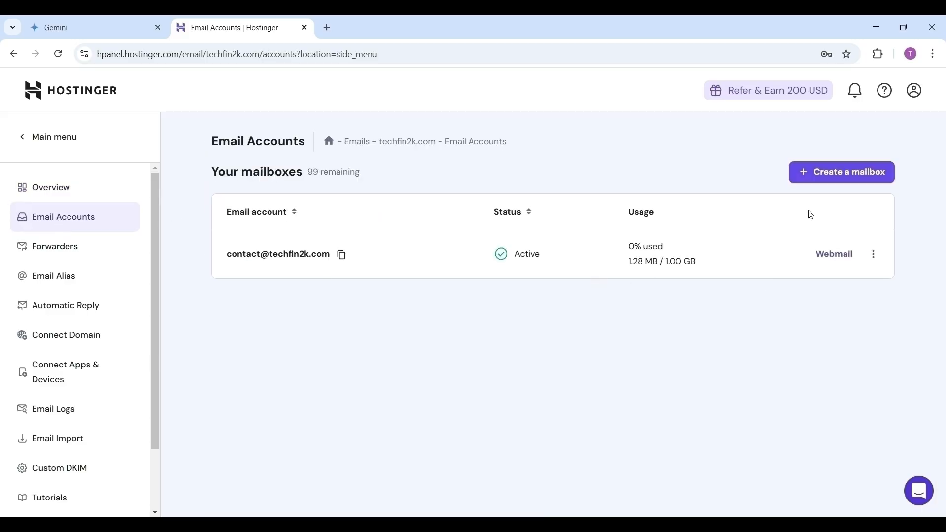
left_click(843, 171)
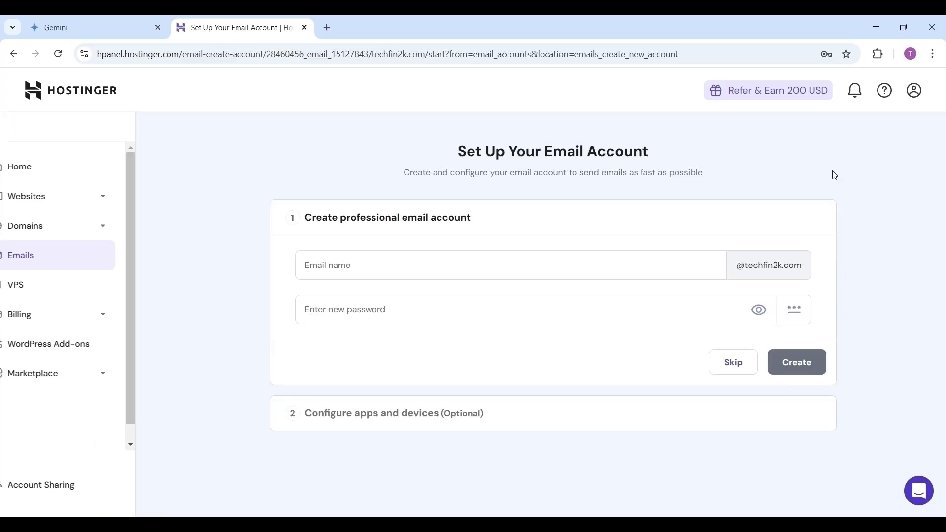
key("ctrl+shift+Left")
key("ctrl+shift+Left")
key("ctrl+shift+Left")
key("ctrl+shift+Left")
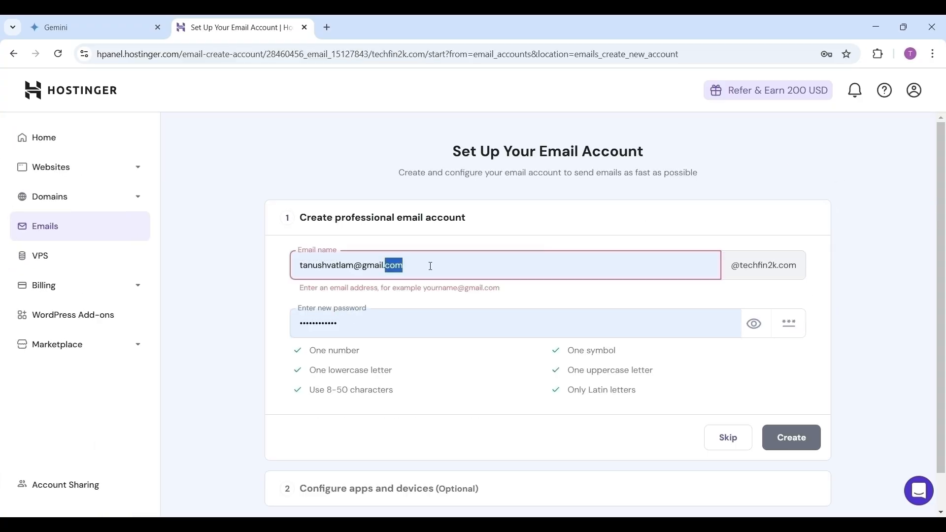
key("BackSpace")
type("info")
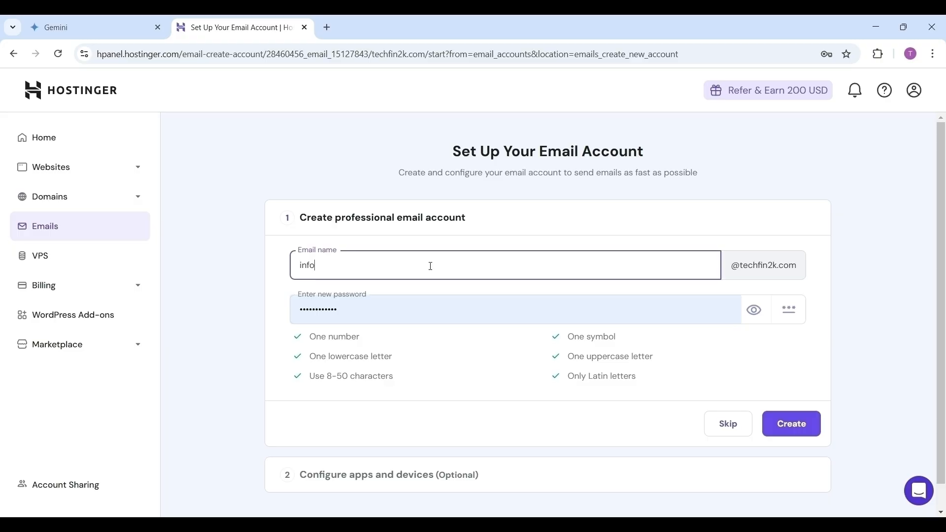
left_click(384, 311)
key("ctrl+a")
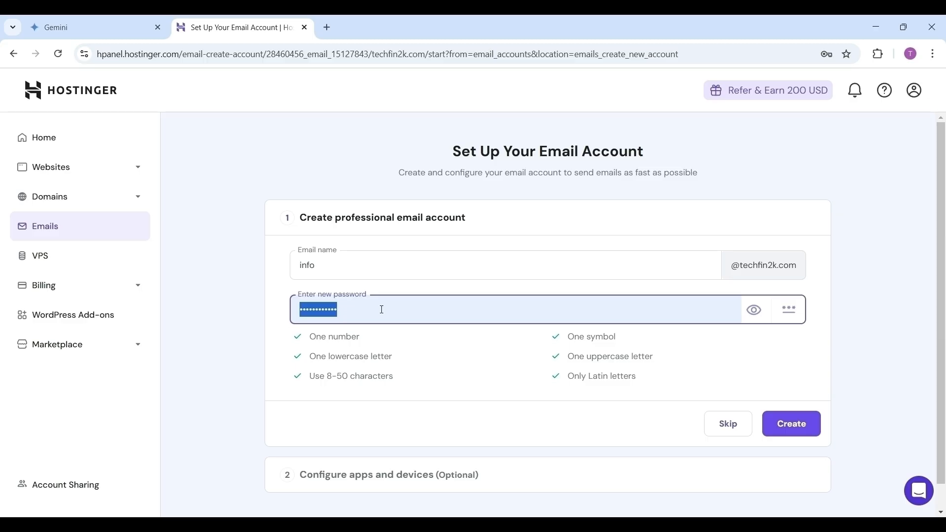
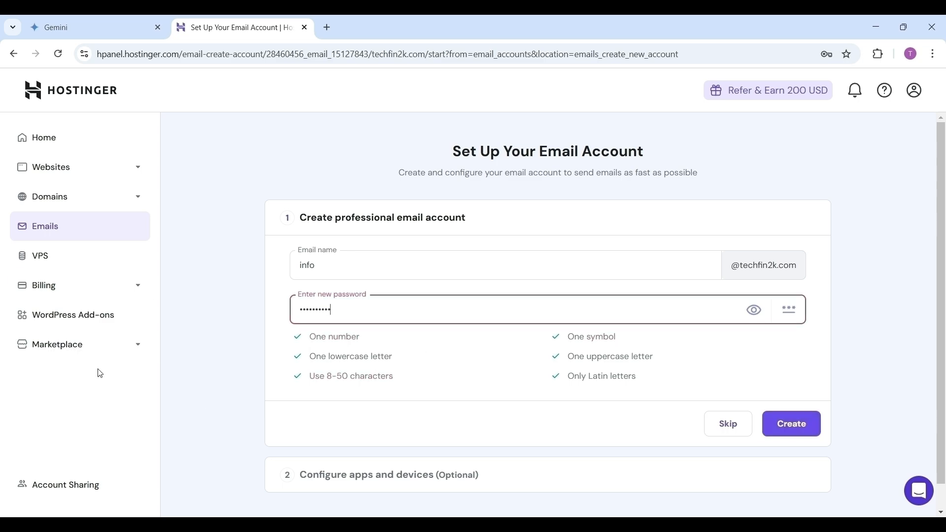
Create the info mailbox and choose to use it in an email app
left_click(795, 433)
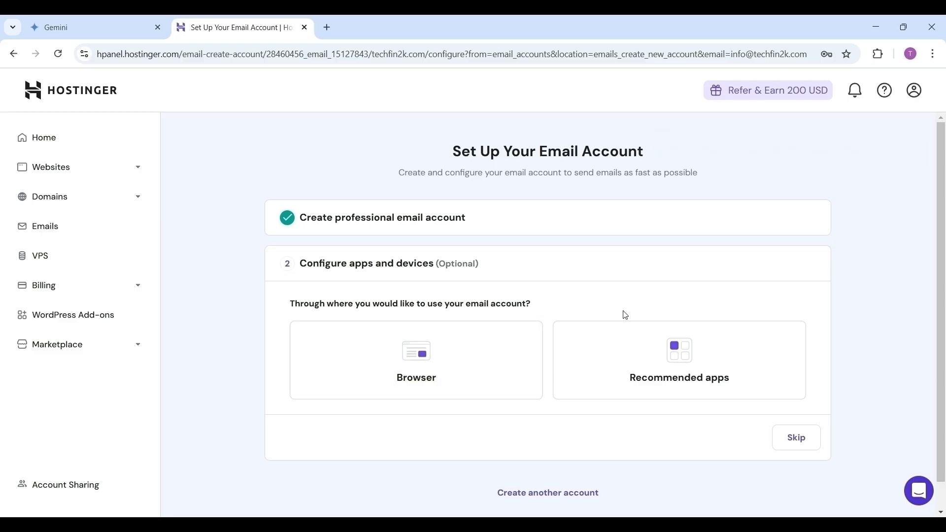
left_click(688, 370)
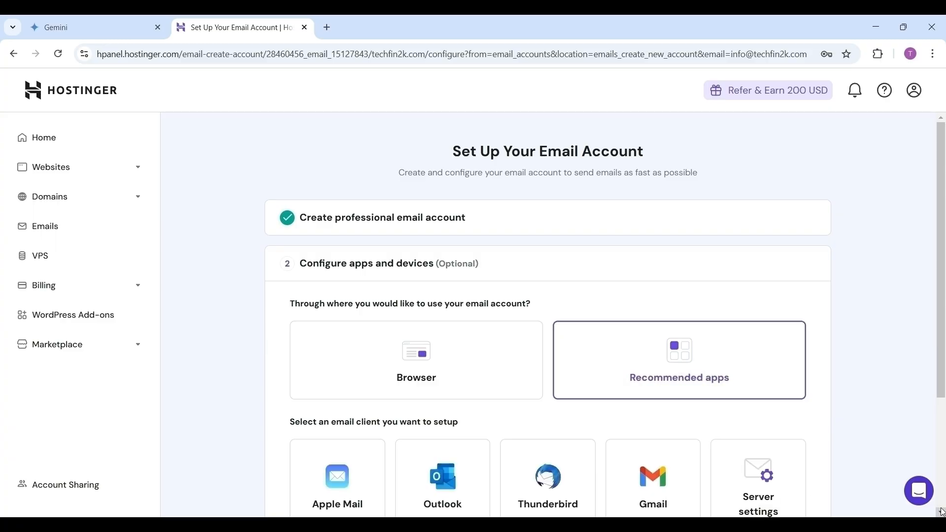
scroll(943, 513, "down", 3)
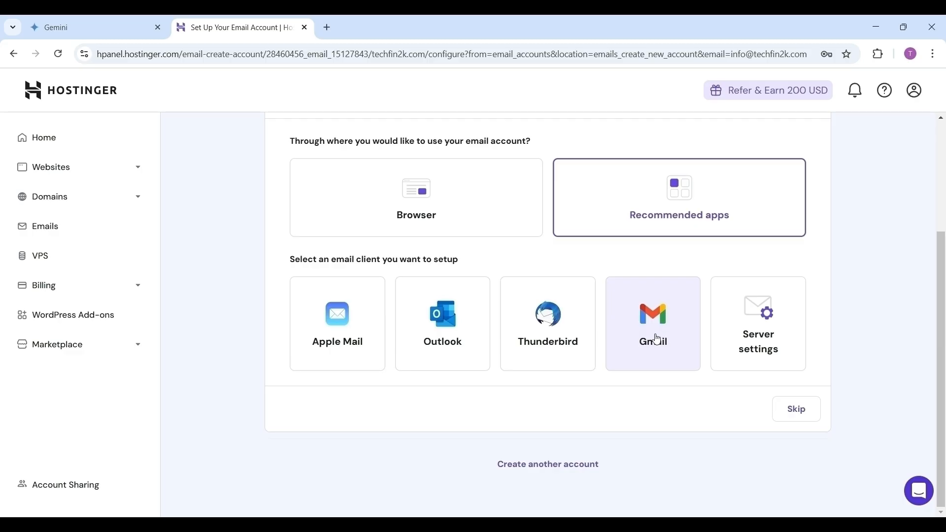
Show Gmail desktop setup instructions with POP settings pop.hostinger.com, port 995, SSL
left_click(656, 339)
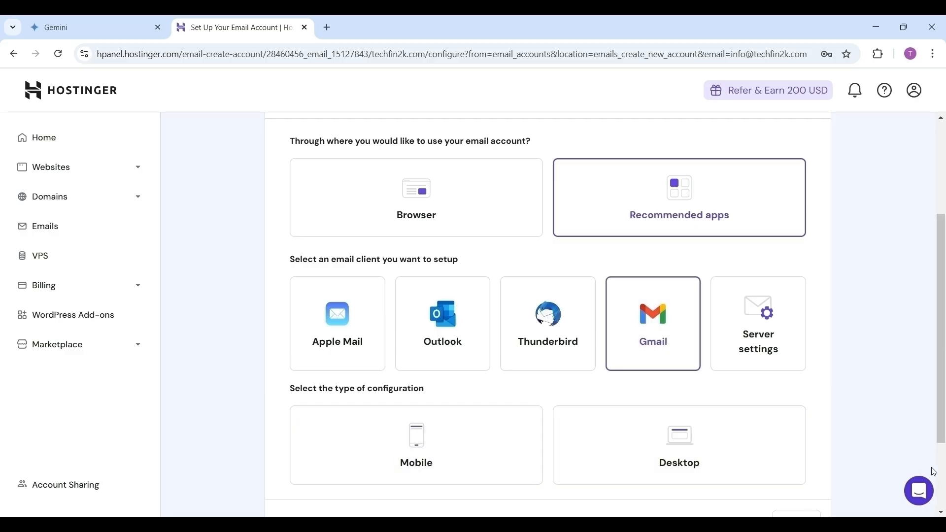
scroll(548, 315, "down", 3)
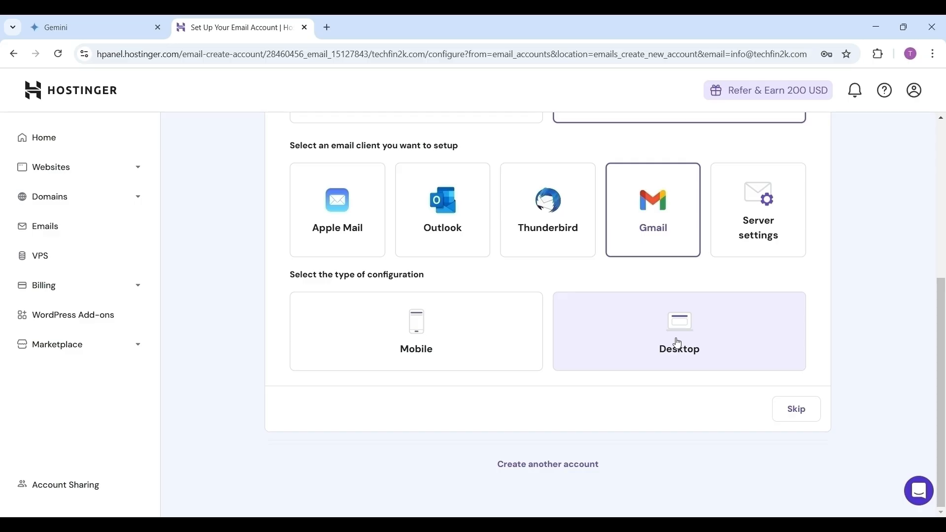
left_click(679, 344)
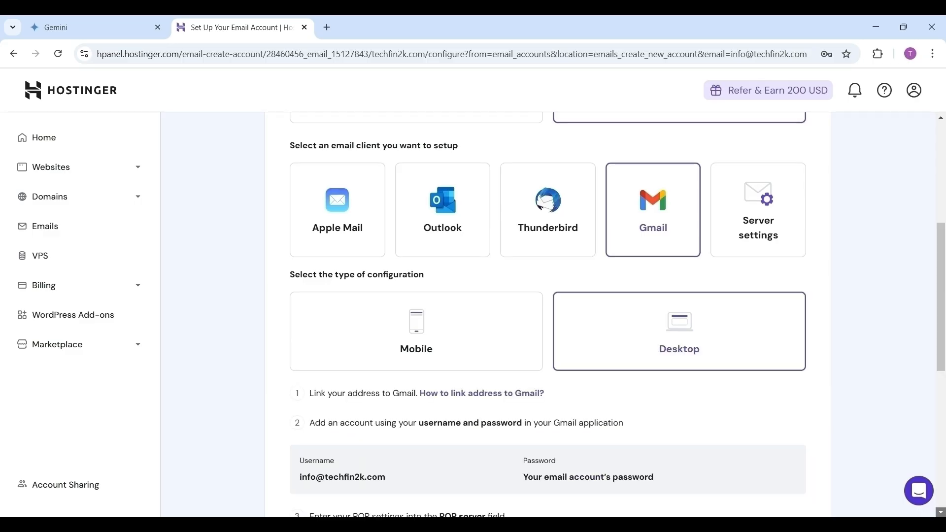
scroll(942, 513, "down", 1)
scroll(547, 315, "down", 4)
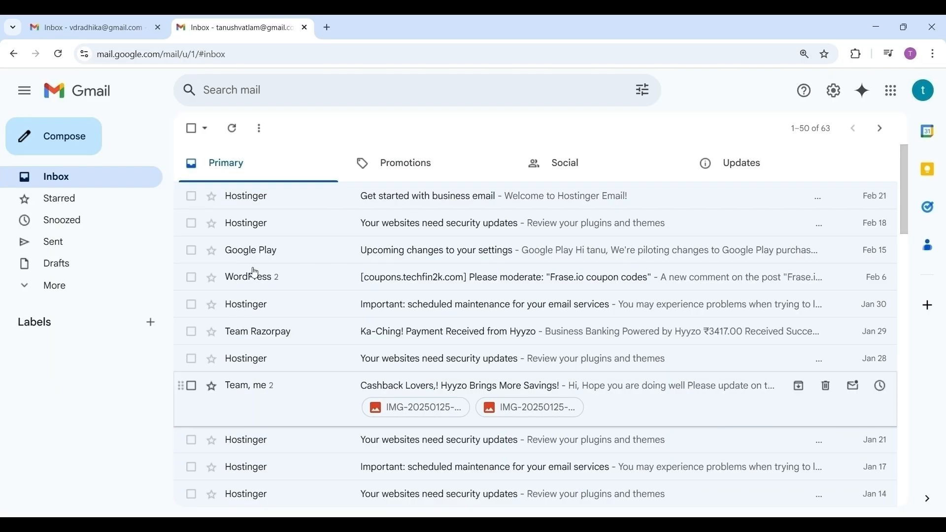
Open Gmail's full settings on Accounts and Import, down to checking mail from other accounts
left_click(837, 94)
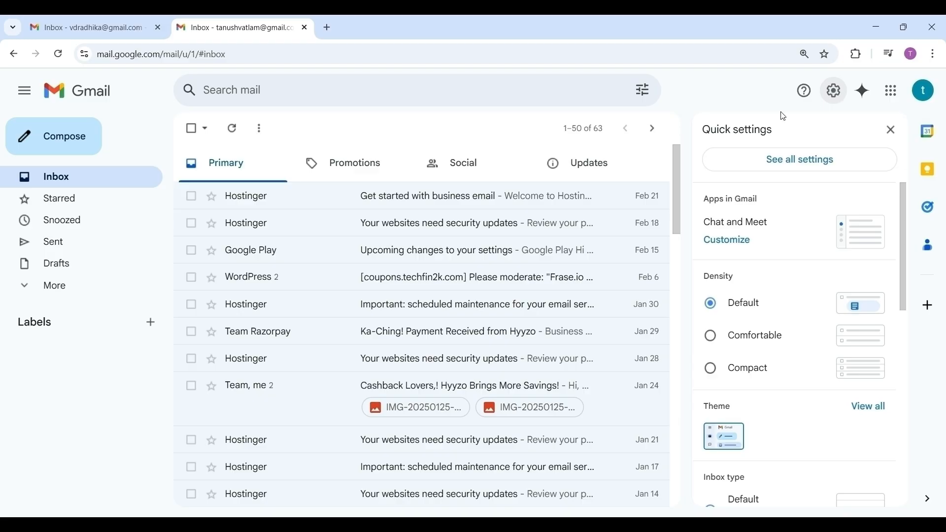
left_click(801, 170)
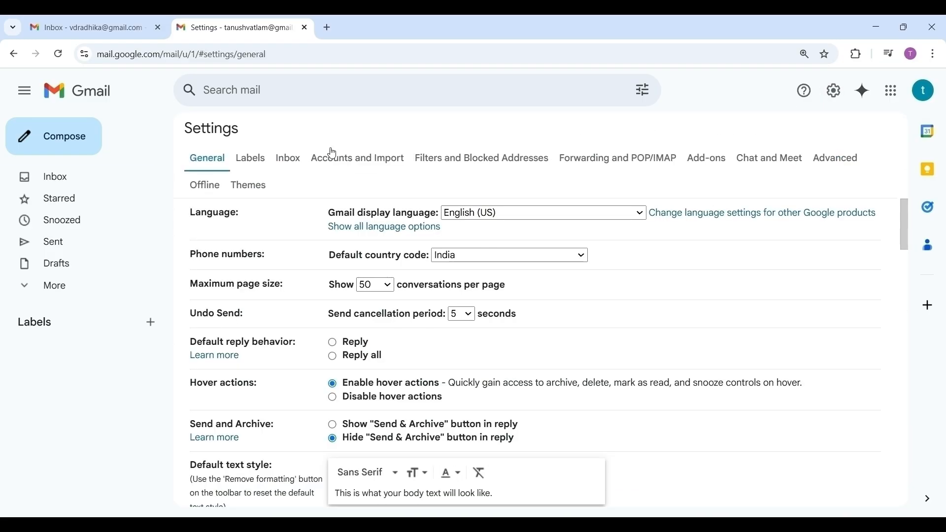
left_click(349, 165)
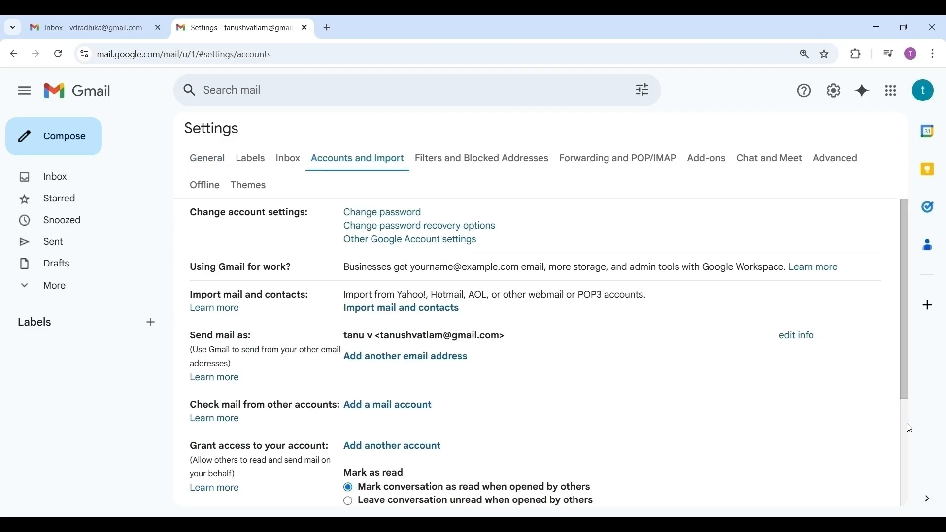
scroll(909, 428, "down", 3)
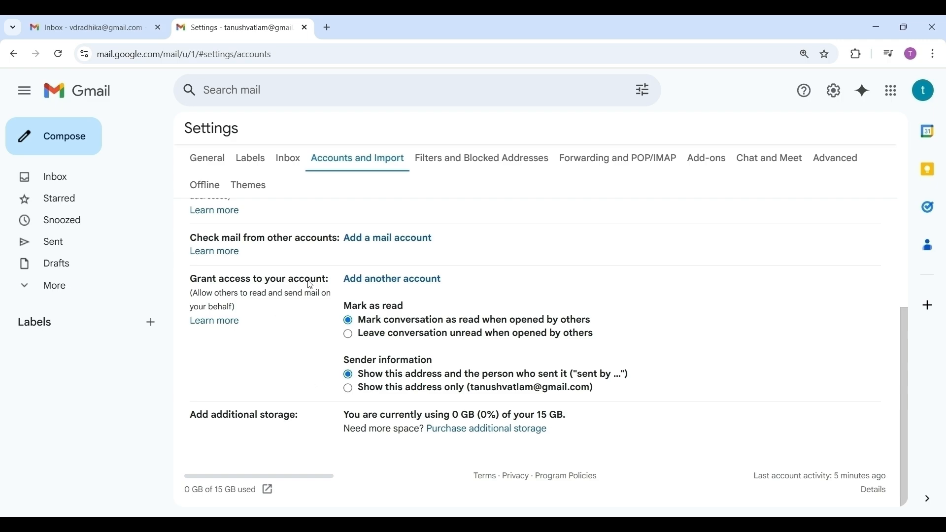
left_click(388, 244)
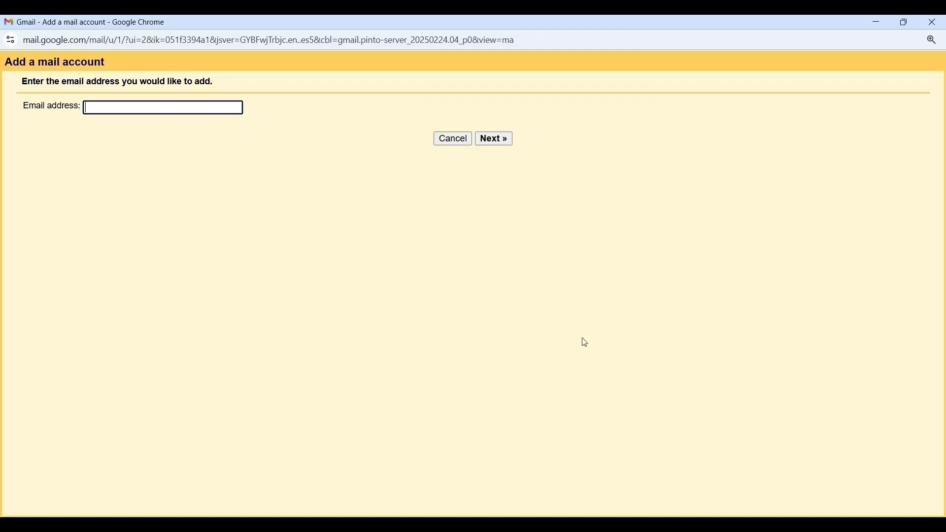
left_click(150, 119)
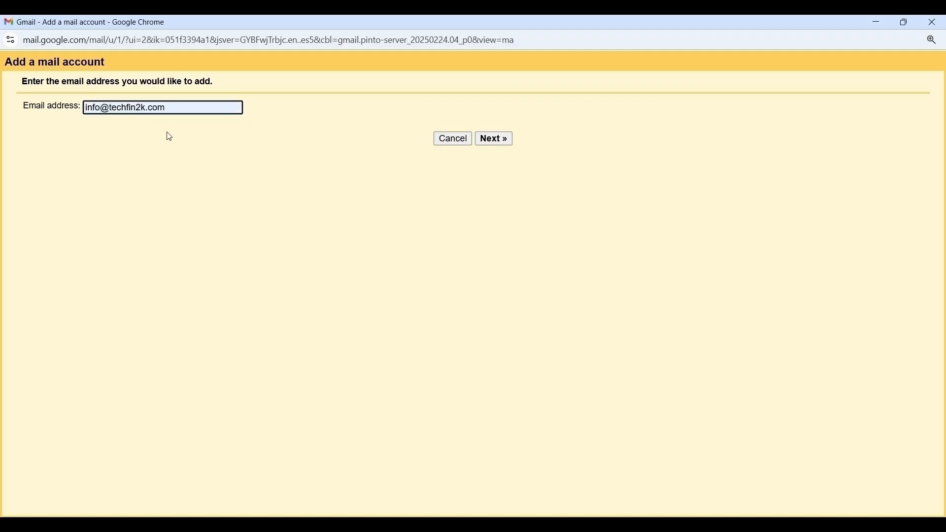
left_click(495, 144)
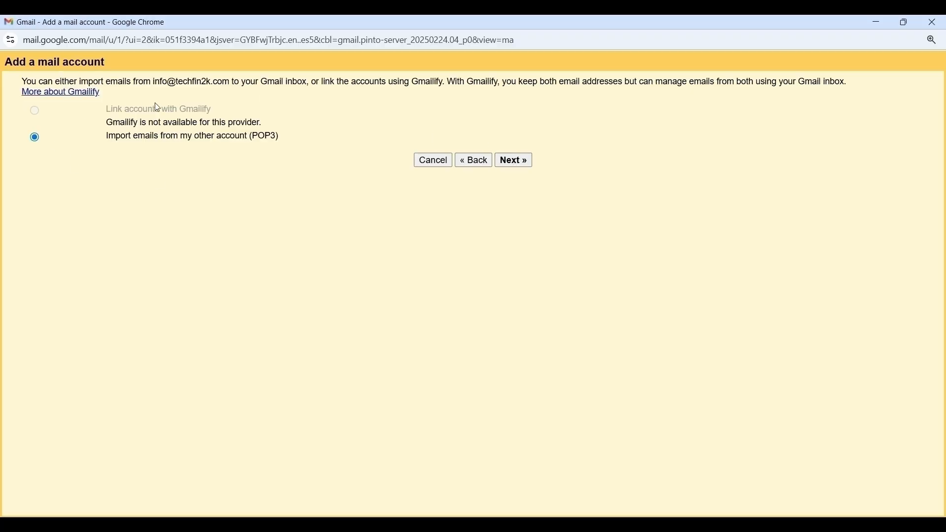
left_click(523, 167)
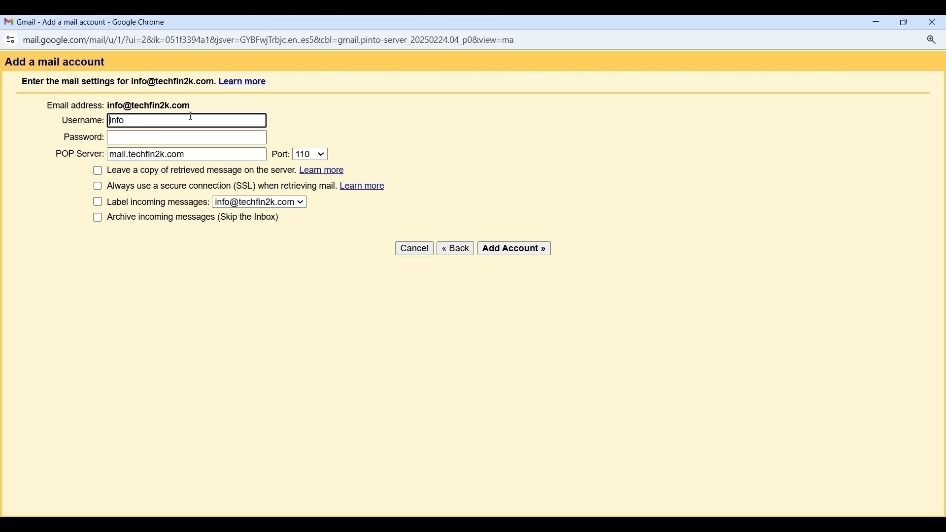
double_click(142, 121)
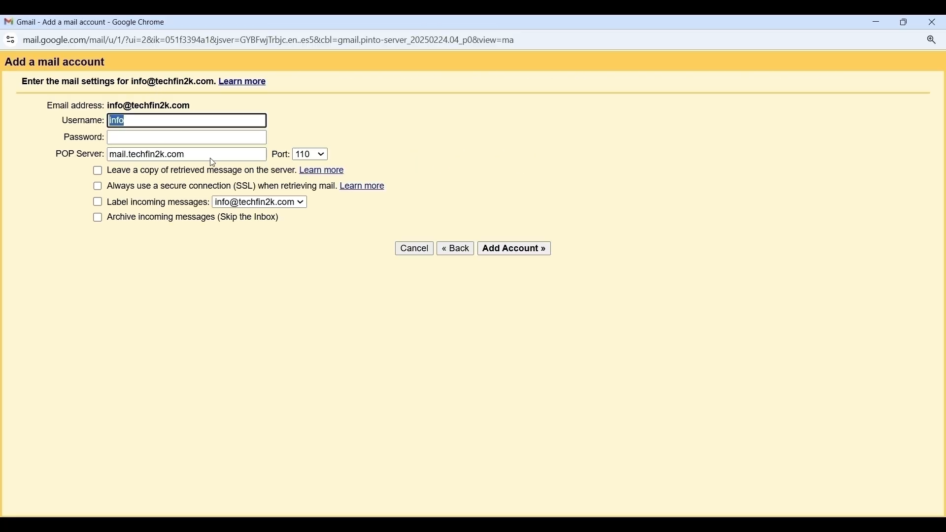
key("ctrl+v")
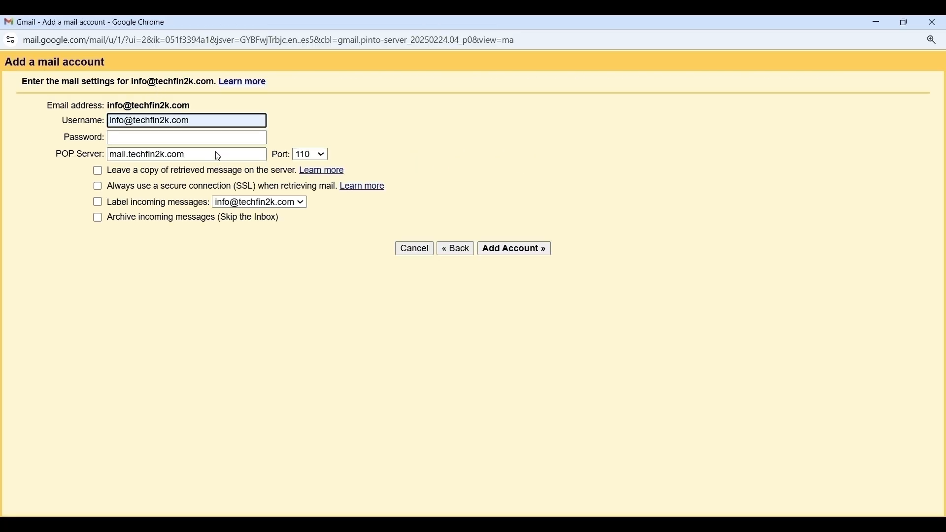
left_click(147, 137)
type("•")
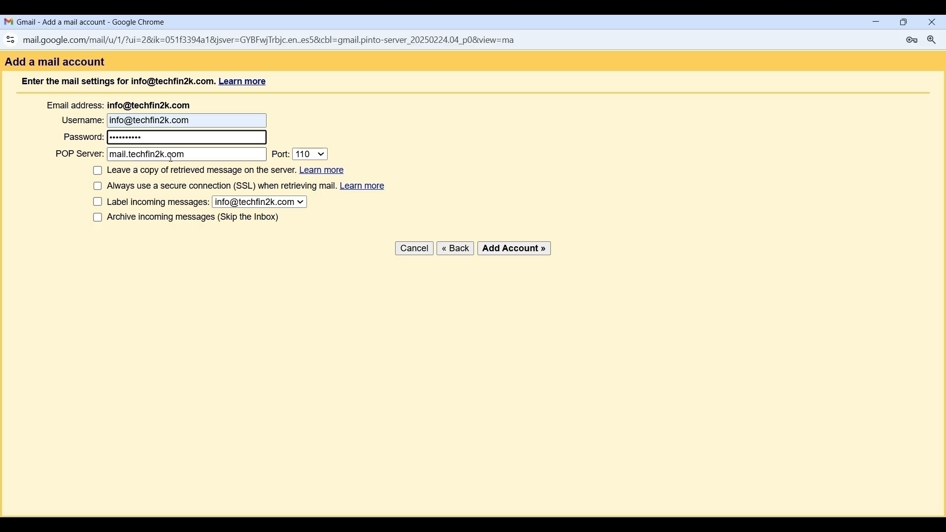
Set POP server pop.hostinger.com, port 995, keep copies on server, use SSL, and add the account
left_click(191, 157)
key("ctrl+a")
type("p")
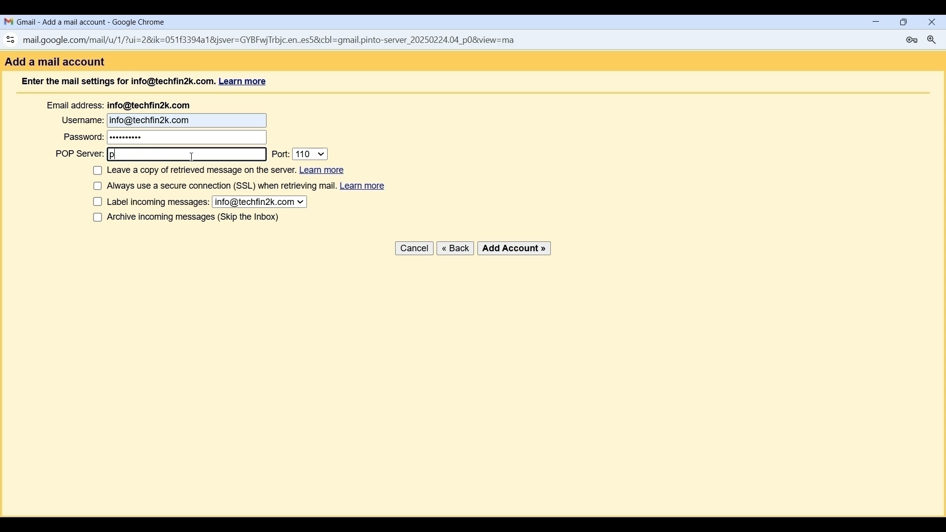
type("op.hostinger.com")
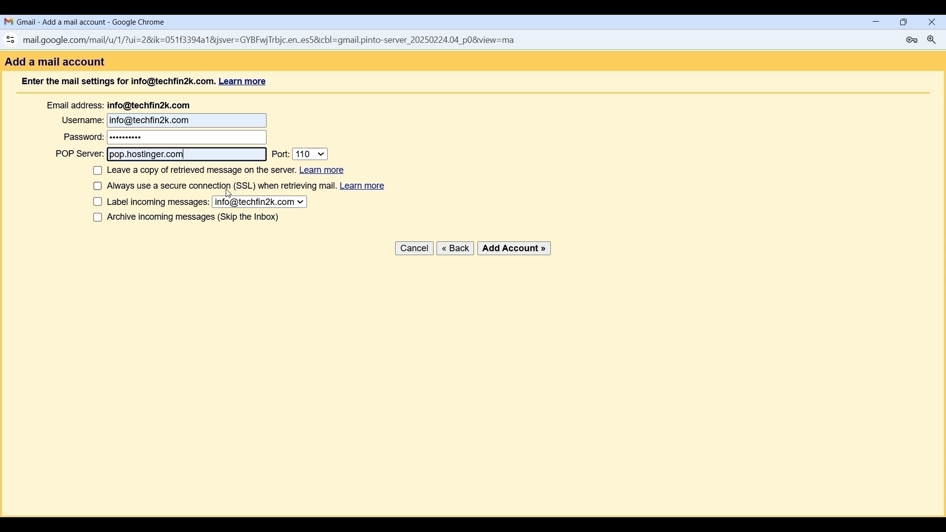
left_click(314, 154)
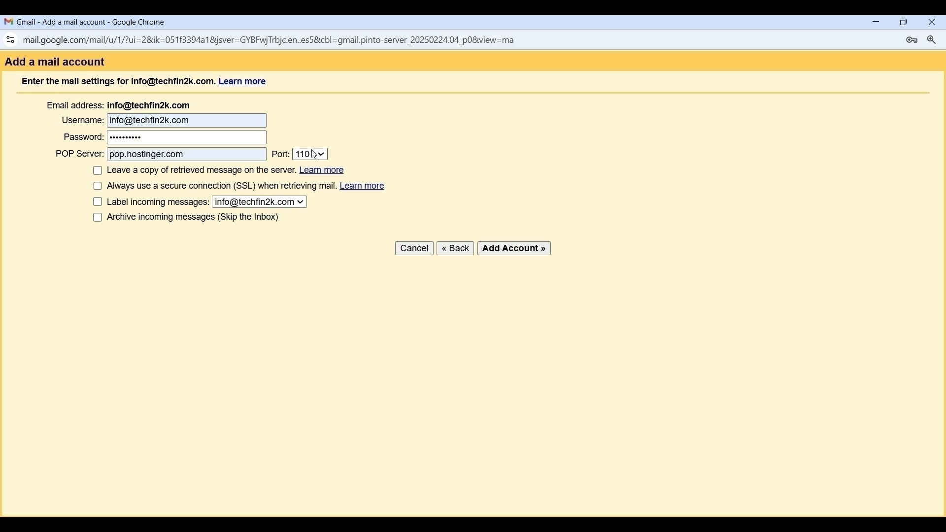
left_click(307, 214)
left_click(94, 171)
left_click(97, 186)
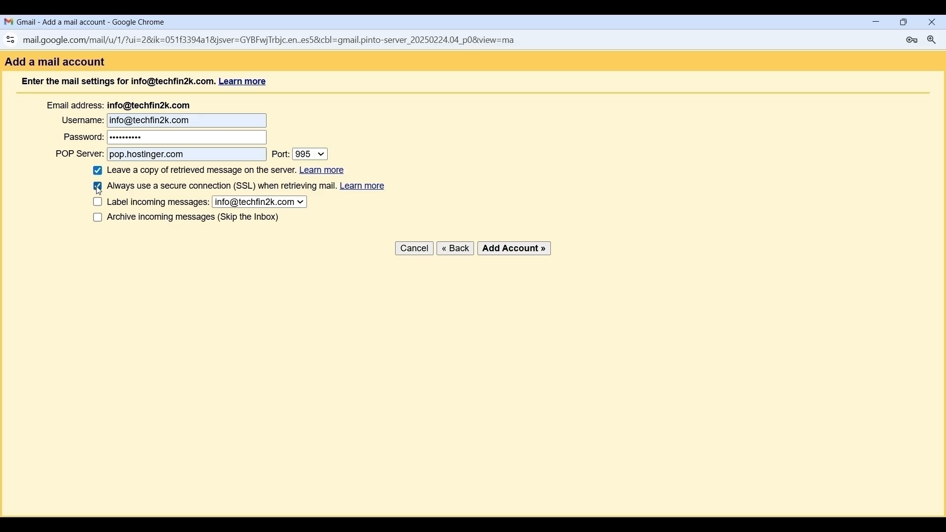
left_click(512, 251)
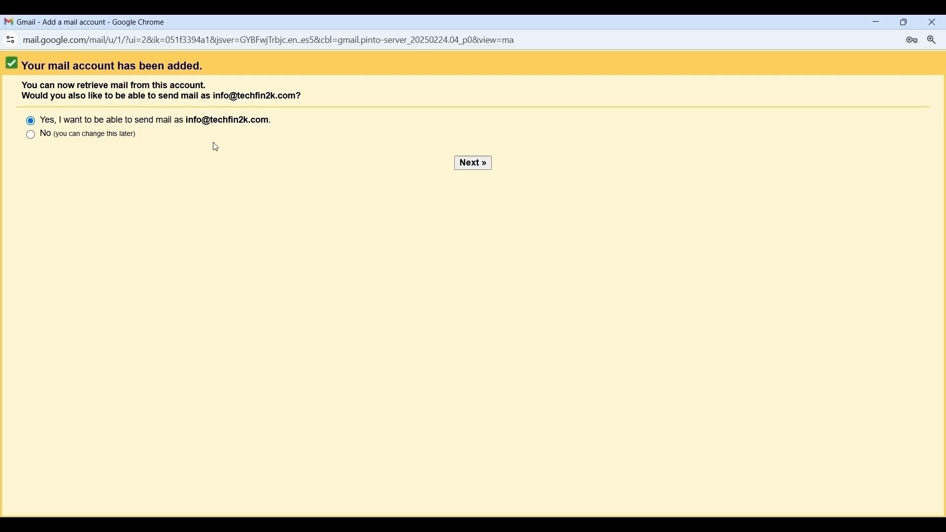
Continue to send-as setup and change the SMTP server to smtp.hostinger.com
left_click(481, 168)
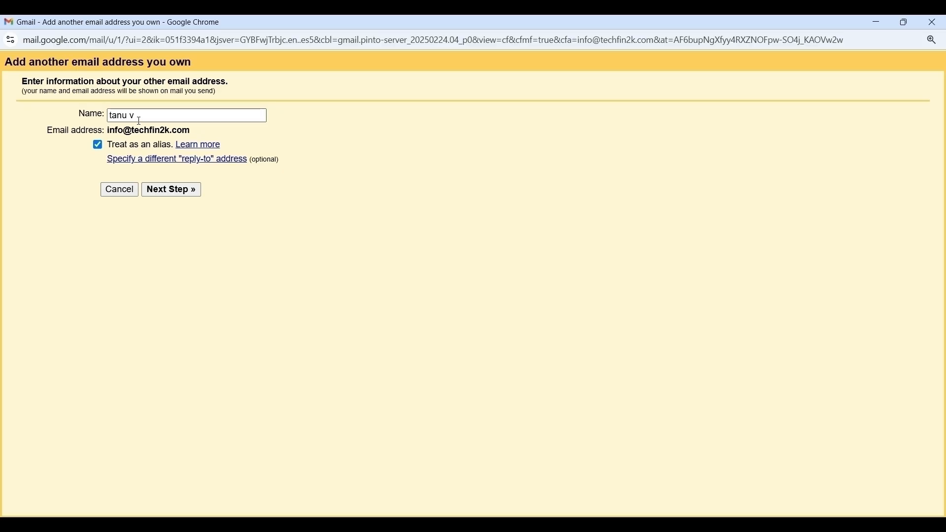
left_click(171, 190)
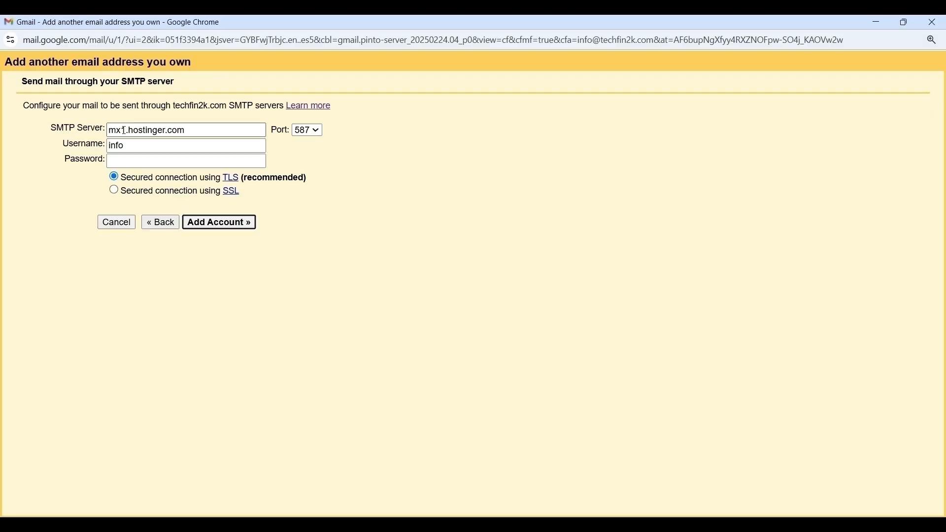
left_click(127, 130)
key("BackSpace")
key("BackSpace")
key("BackSpace")
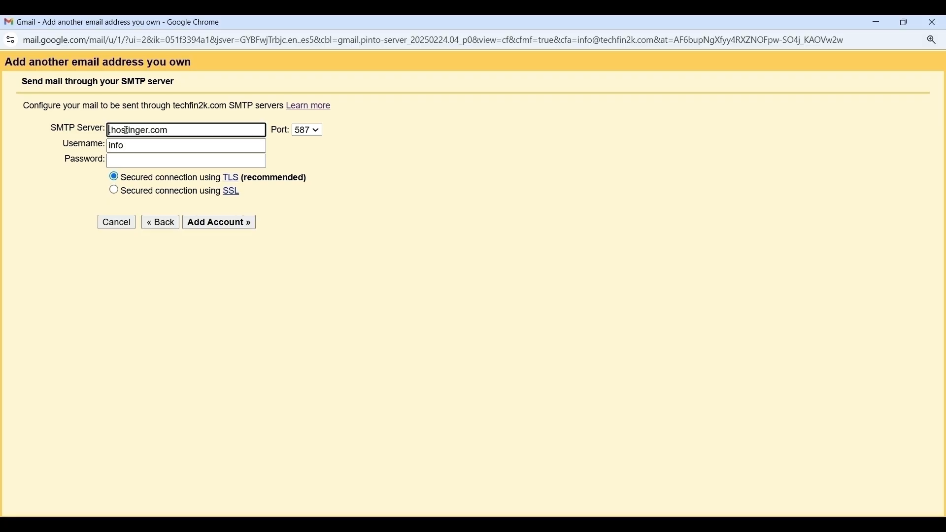
type("smtp.")
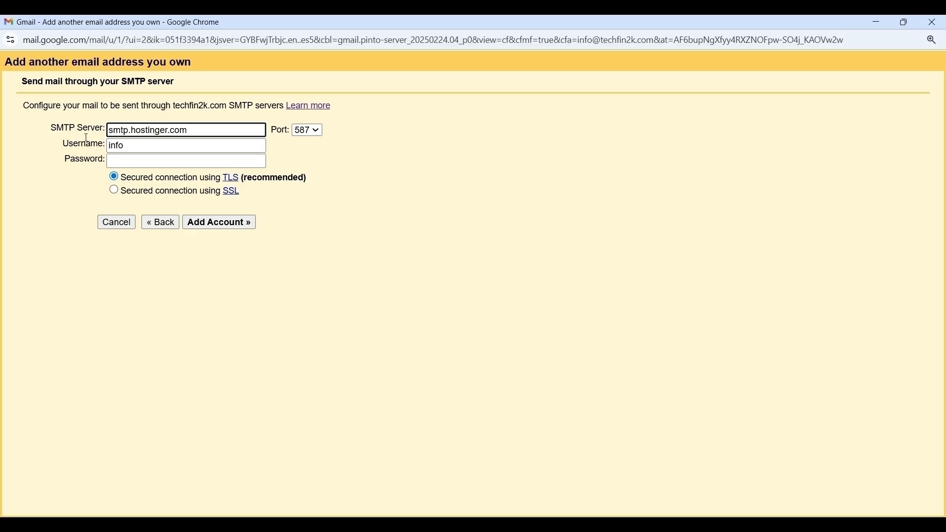
Use the full mailbox address as SMTP username, enter its password, and set port 465 with SSL
left_click(137, 147)
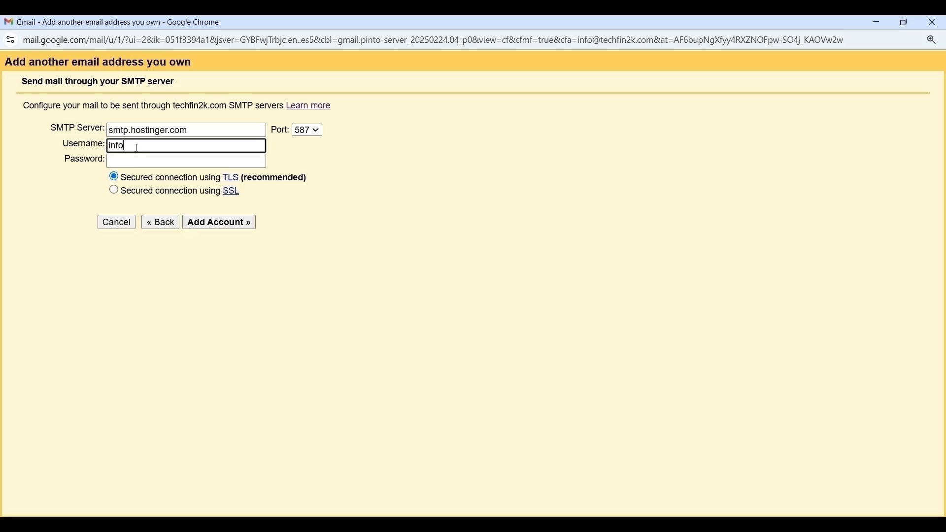
left_click(172, 166)
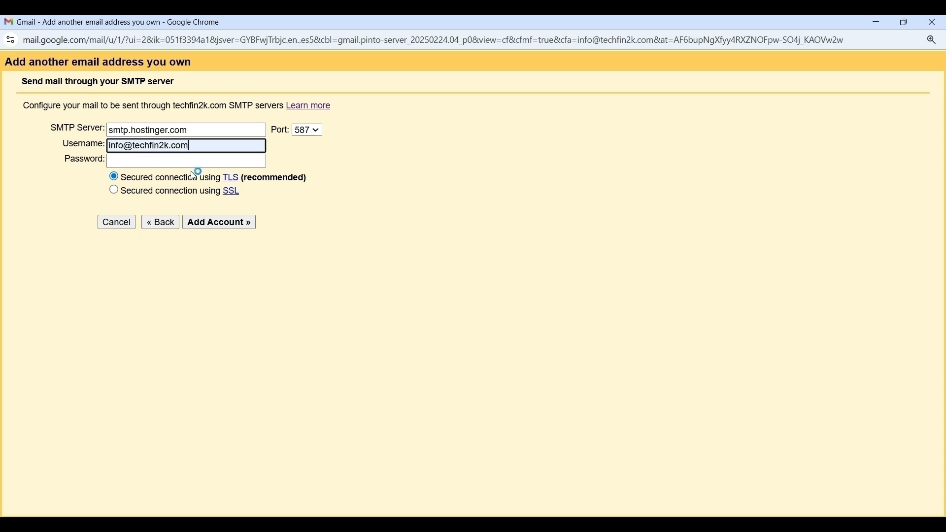
left_click(140, 162)
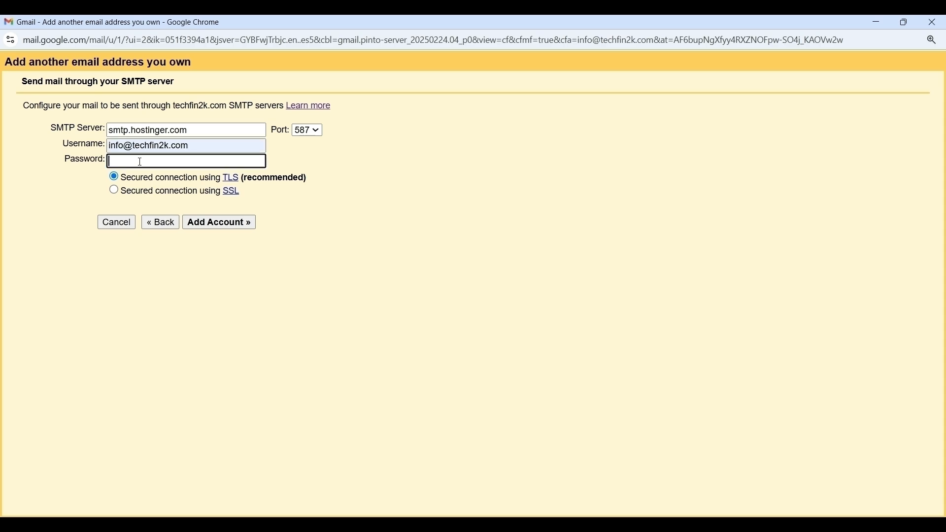
type("•")
key("BackSpace")
type("••••••••••")
left_click(309, 136)
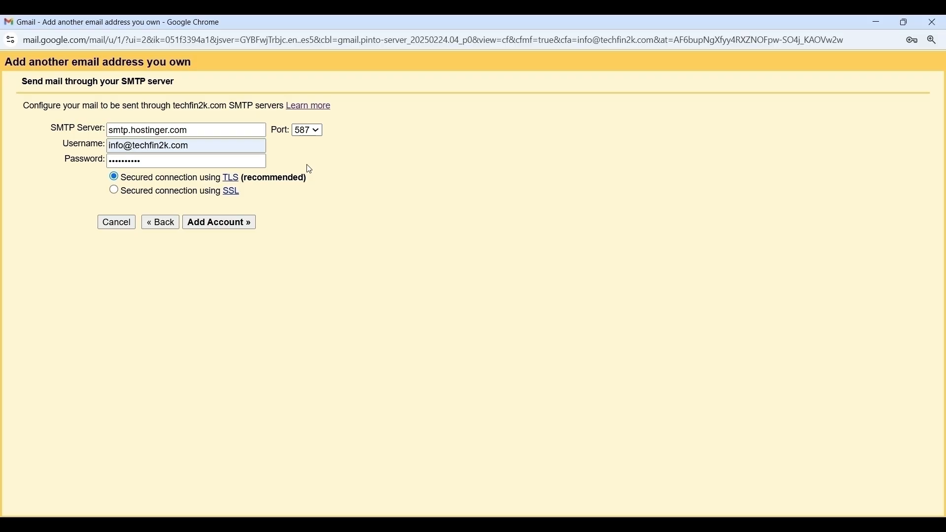
key("Up")
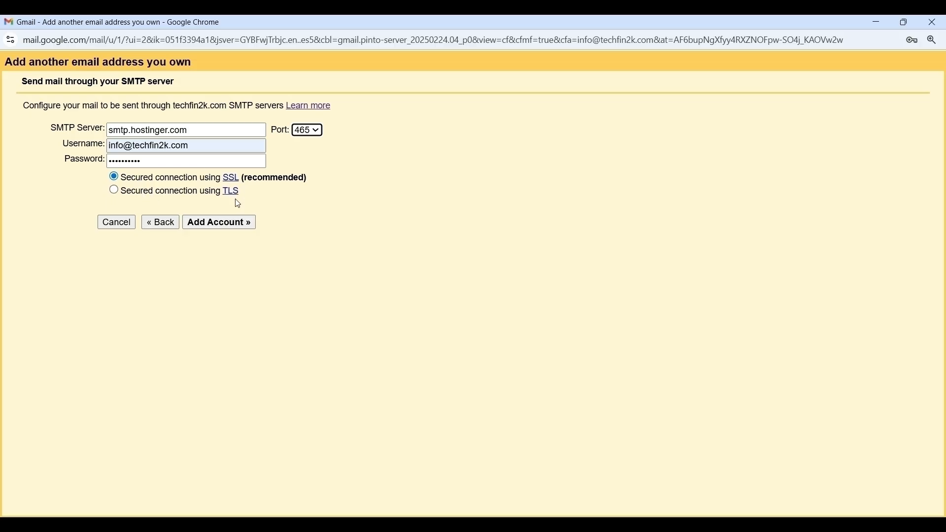
left_click(217, 225)
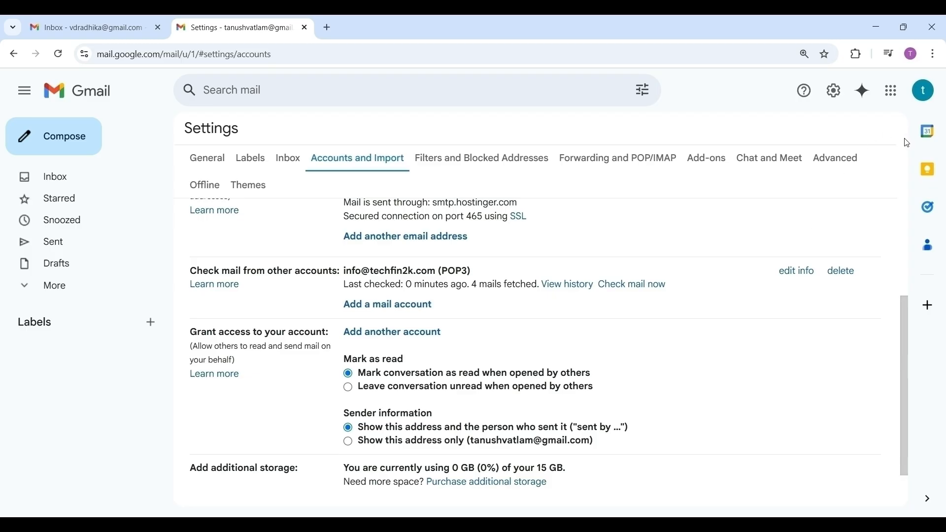
scroll(904, 230, "up", 4)
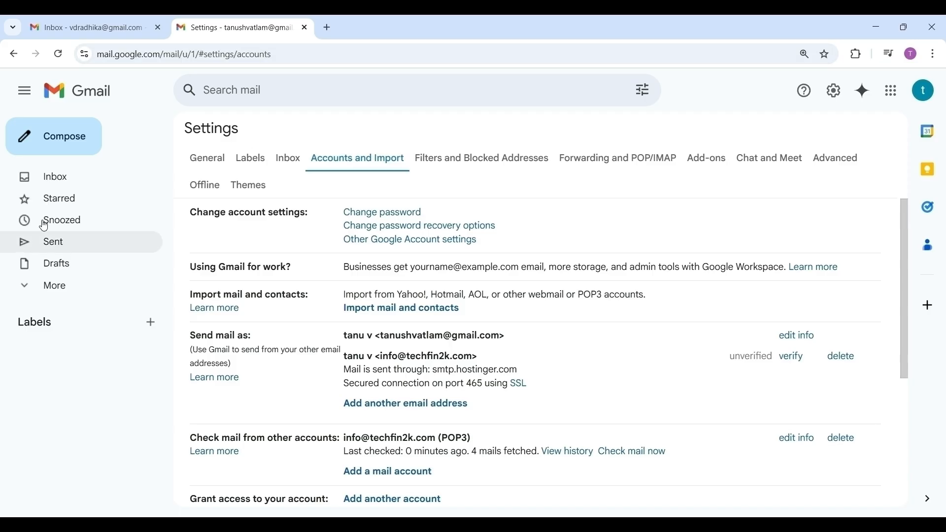
left_click(61, 186)
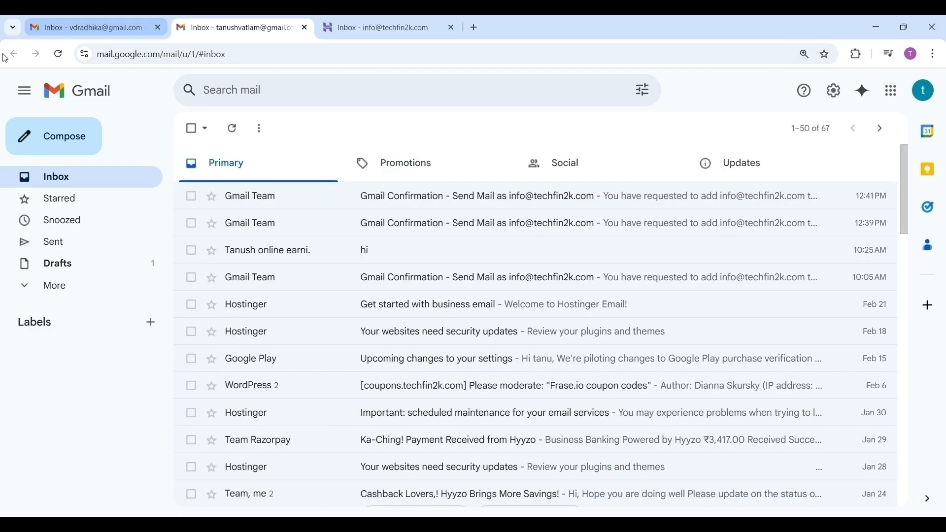
left_click(58, 134)
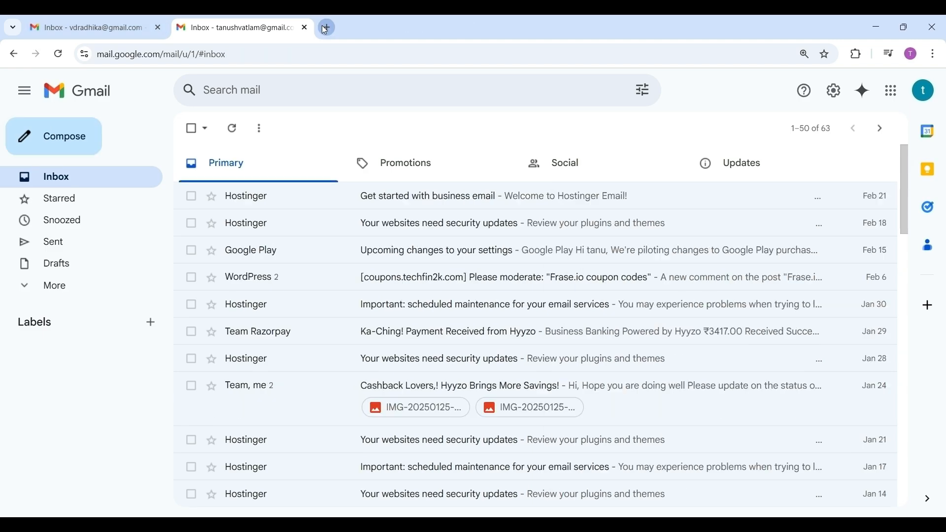
left_click(326, 28)
type("hos")
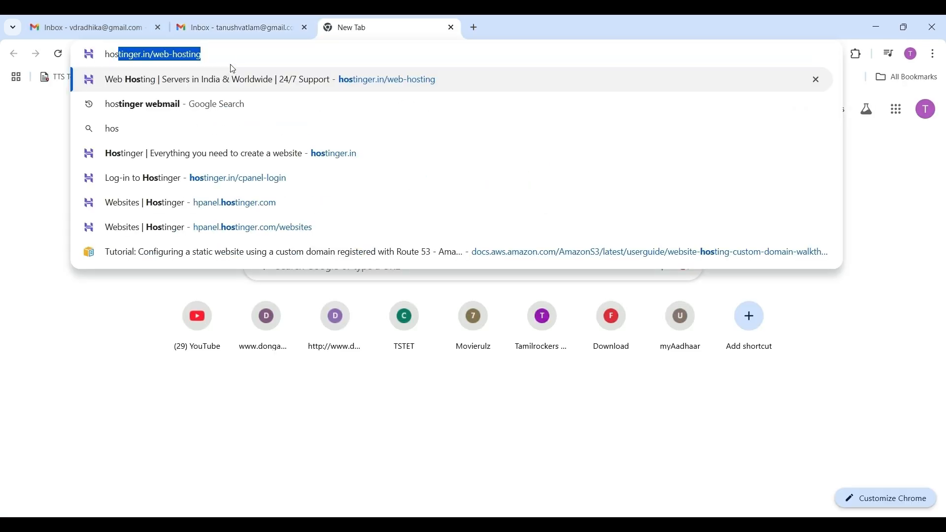
left_click(162, 105)
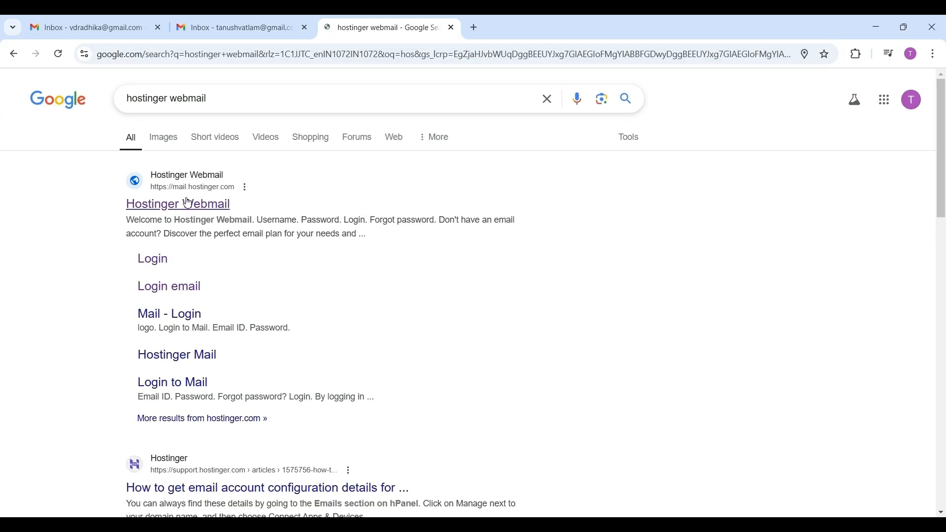
left_click(188, 203)
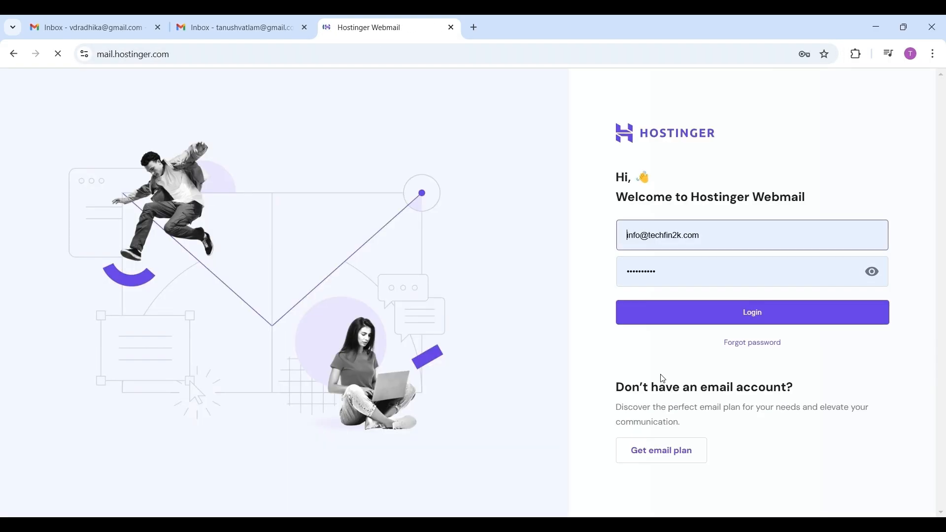
left_click(717, 317)
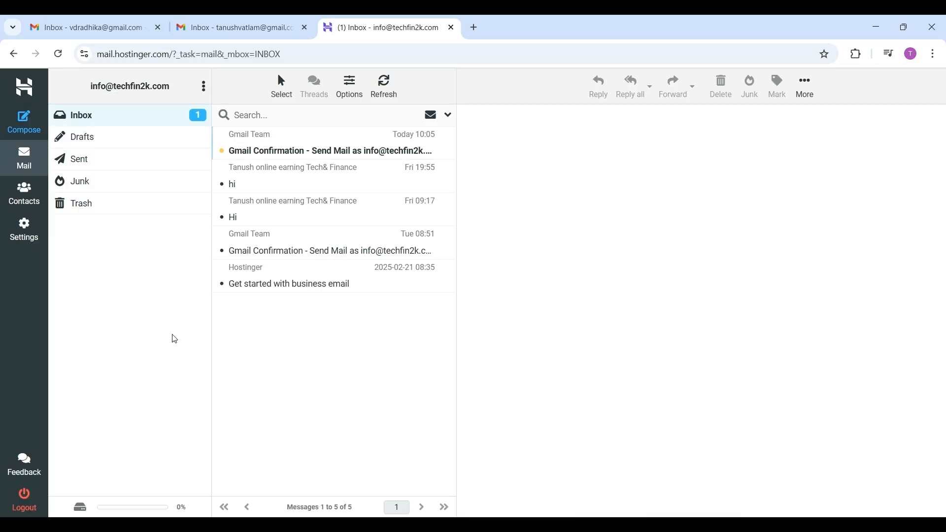
left_click(290, 153)
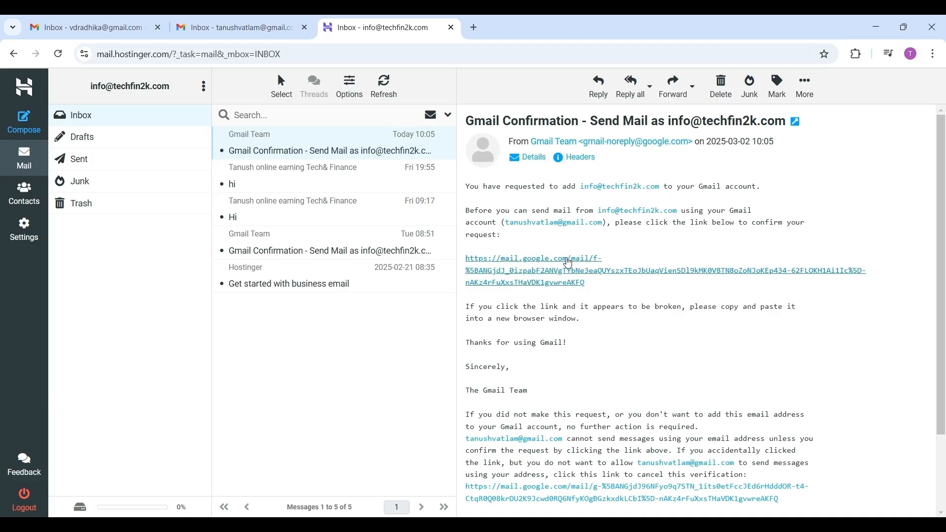
left_click(552, 271)
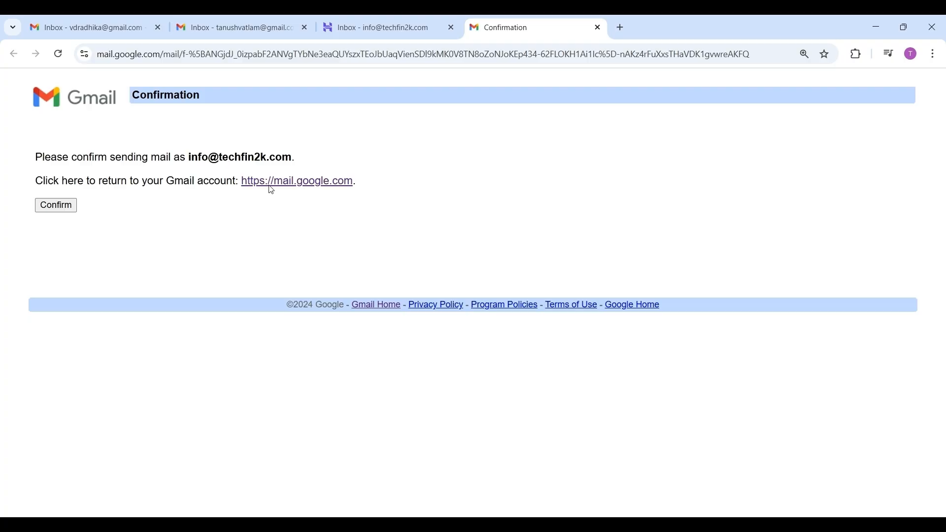
left_click(53, 211)
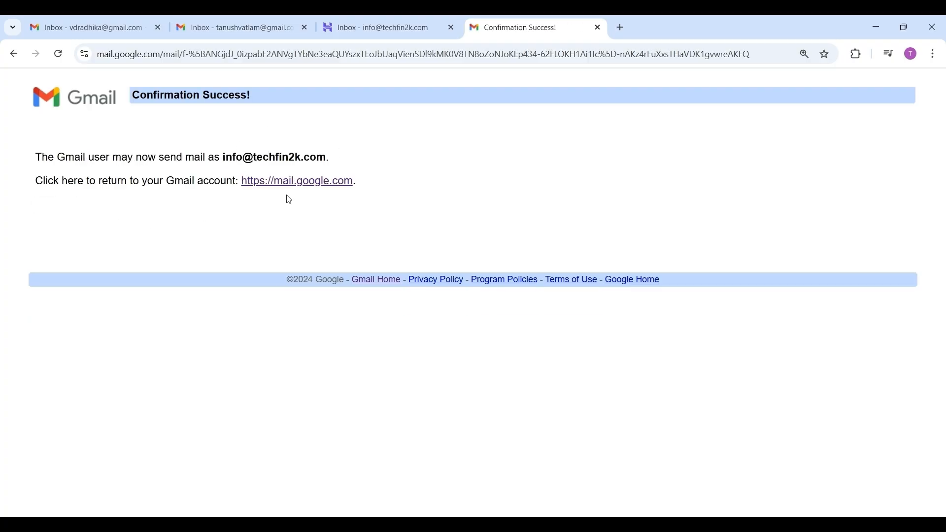
left_click(237, 24)
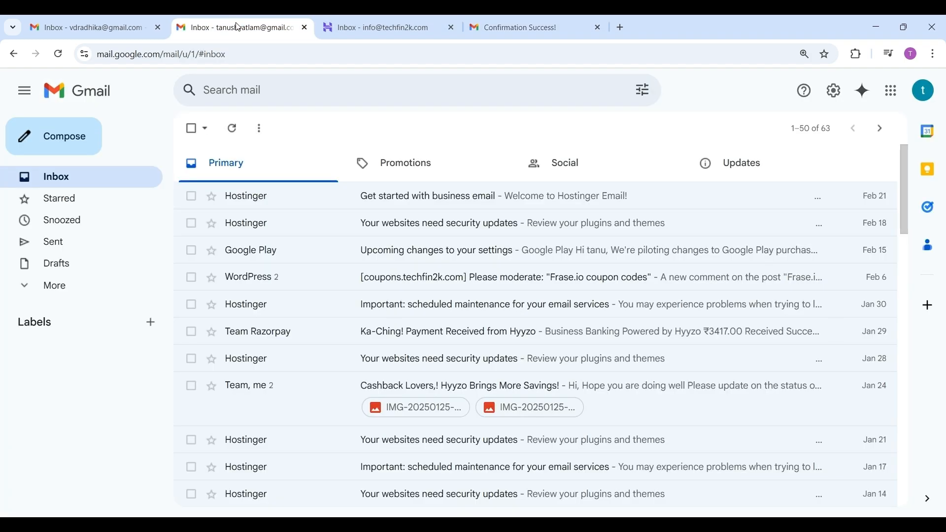
left_click(509, 24)
left_click(288, 184)
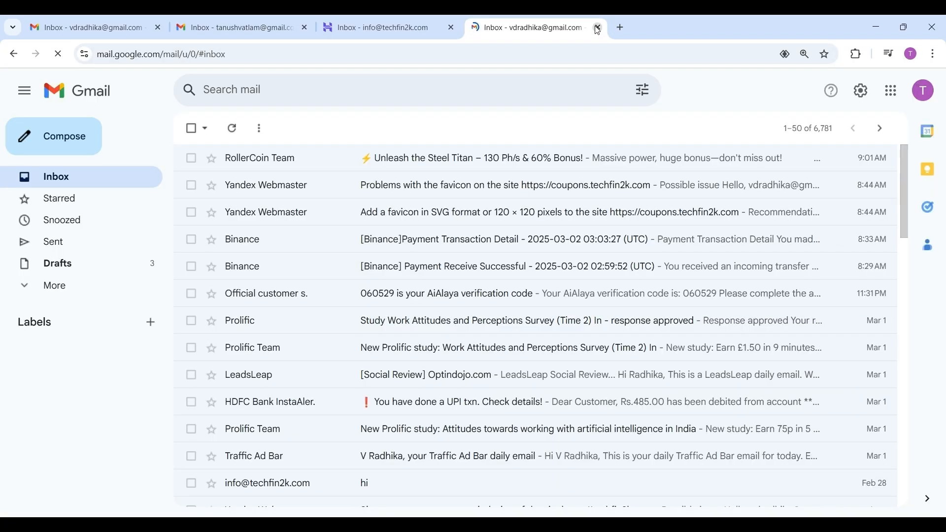
key("ctrl+2")
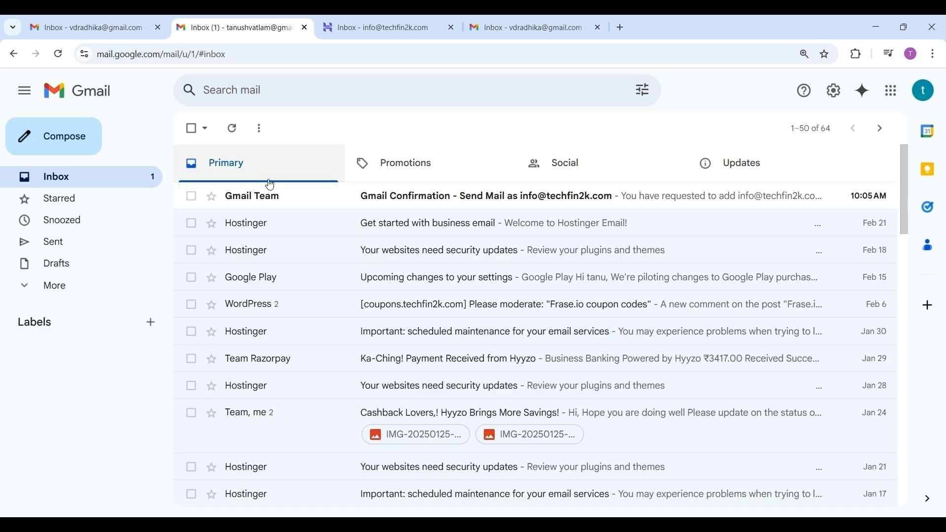
left_click(440, 205)
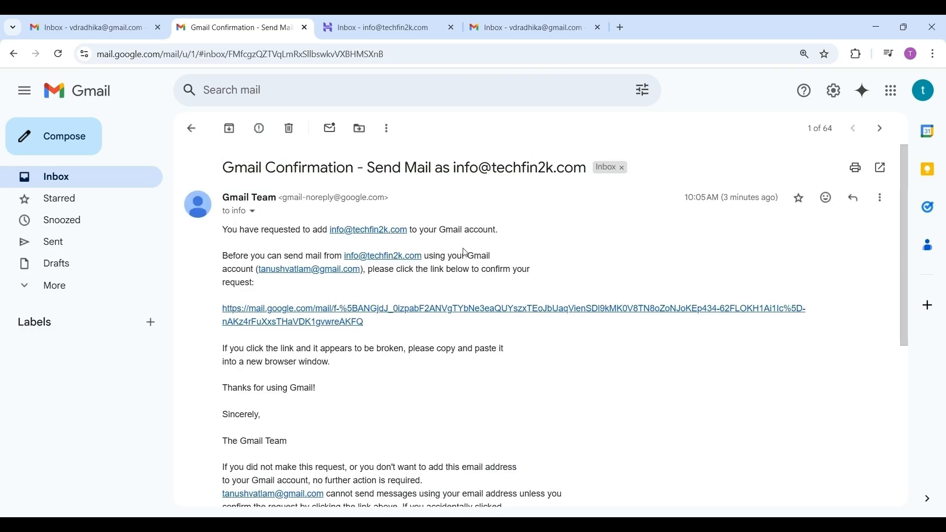
left_click(317, 317)
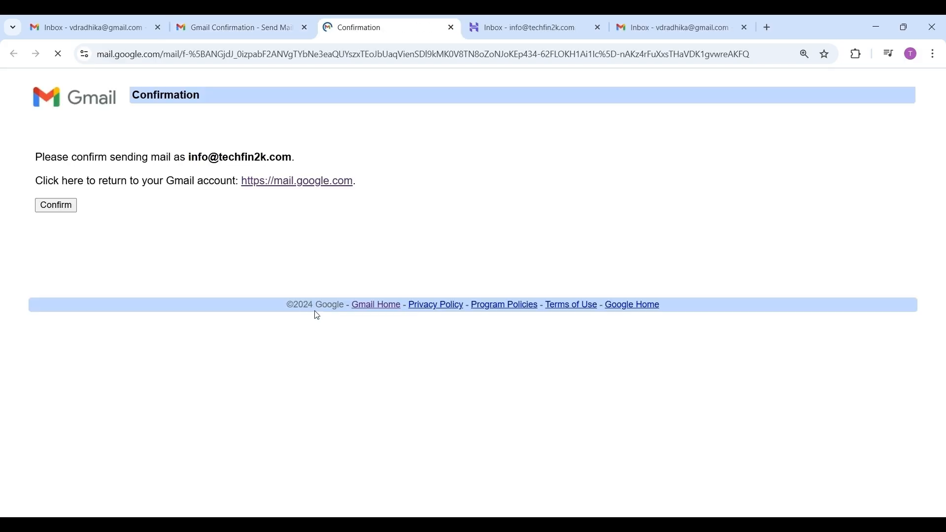
left_click(55, 209)
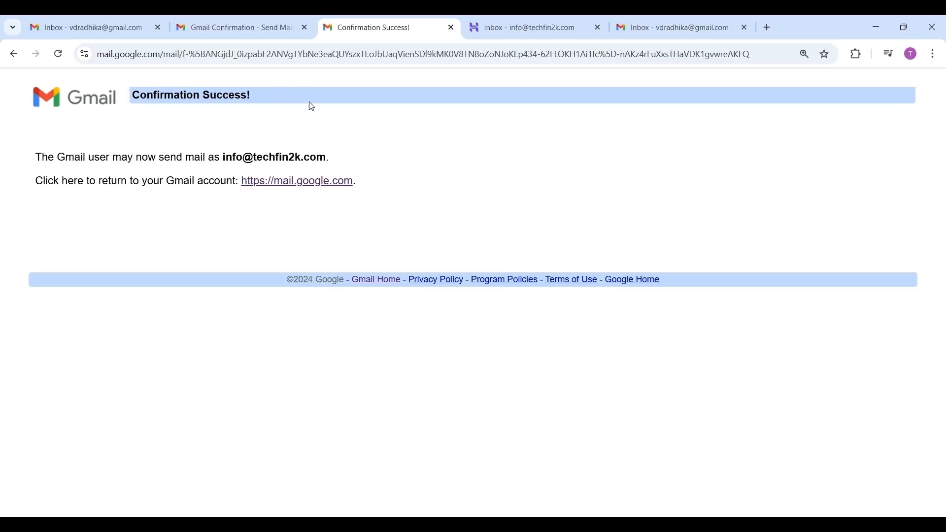
Close the extra Gmail tab and start a new blank message
left_click(282, 182)
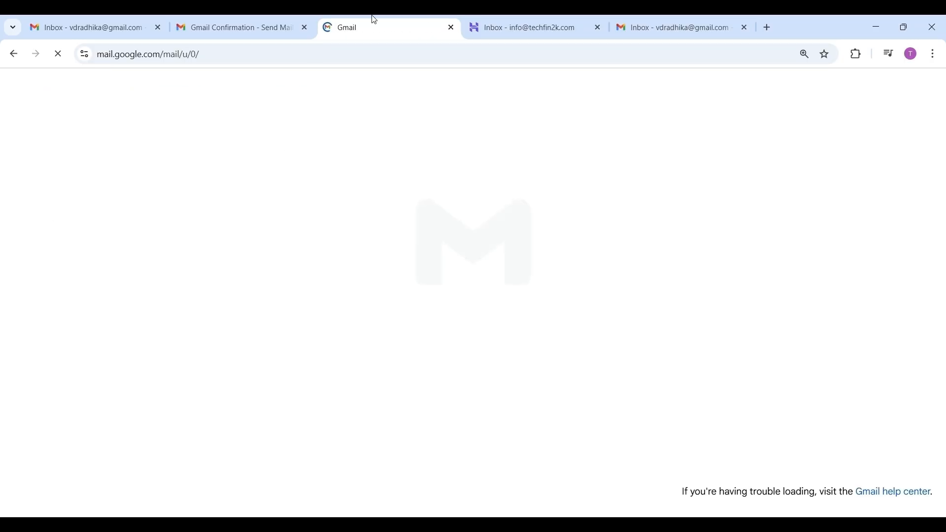
left_click(452, 28)
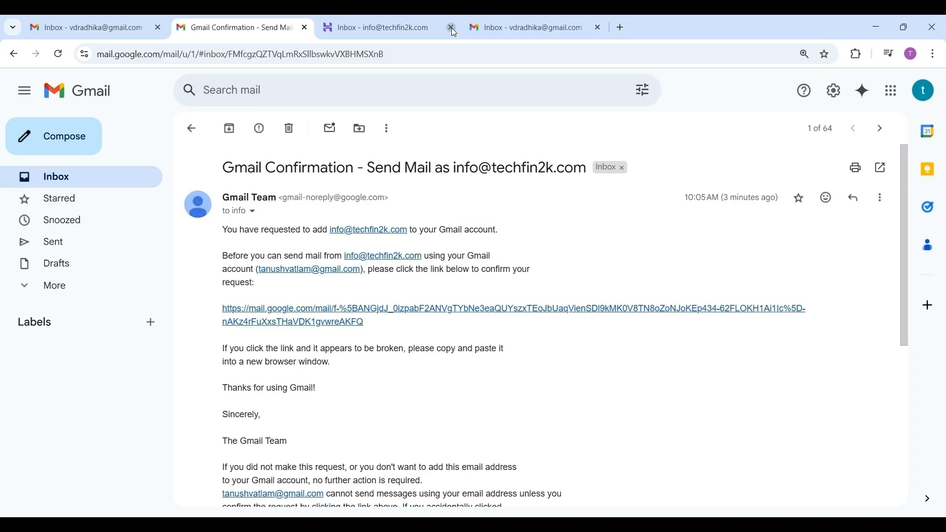
left_click(64, 139)
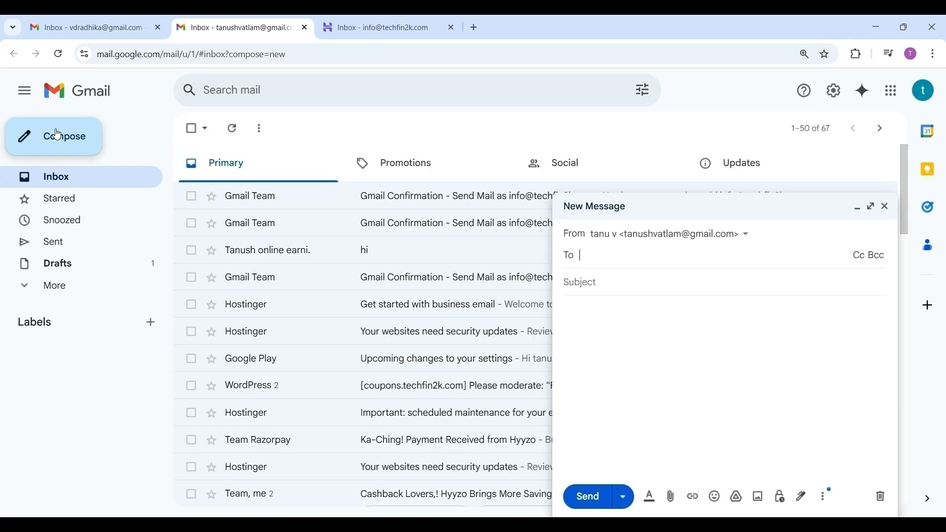
left_click(752, 242)
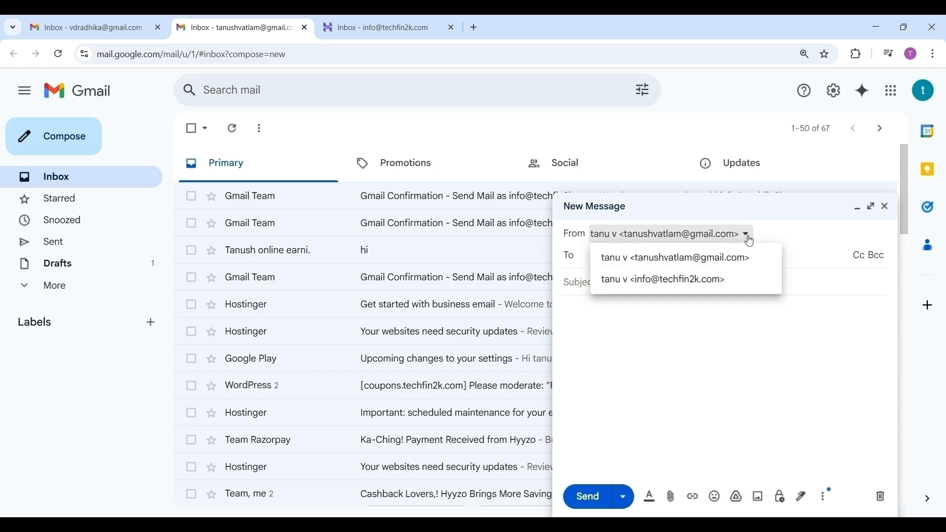
left_click(668, 277)
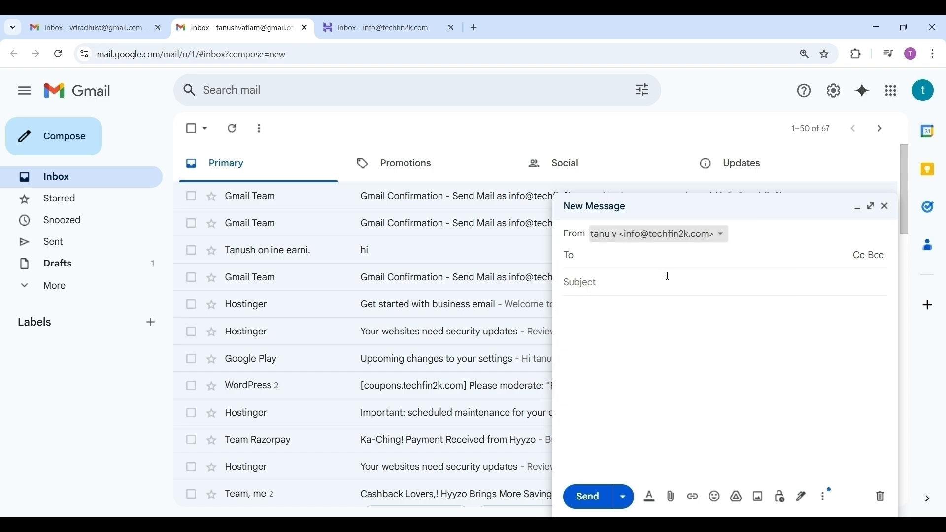
left_click(614, 262)
type("vd")
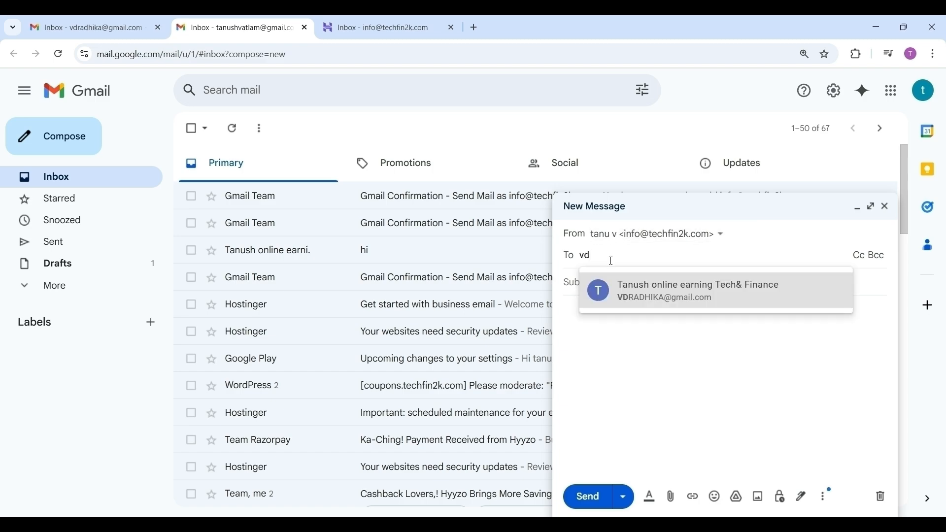
left_click(631, 303)
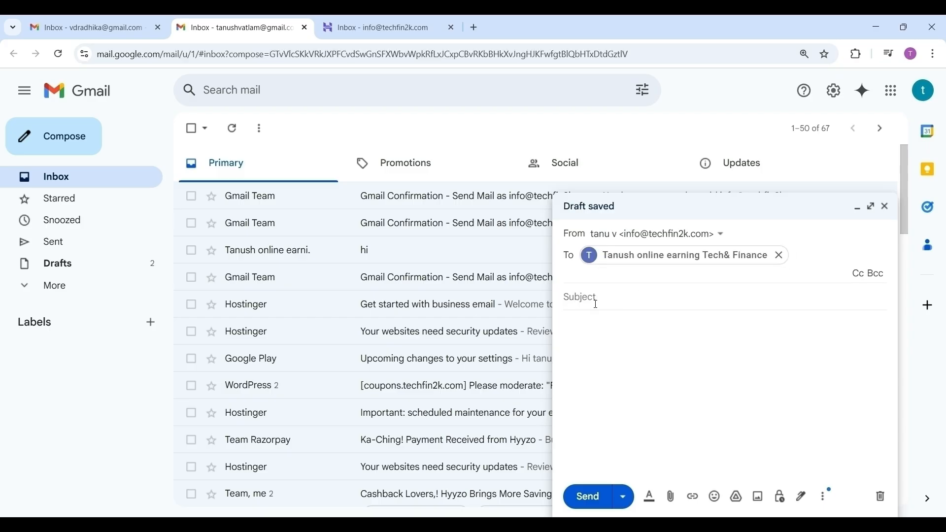
type("Hi")
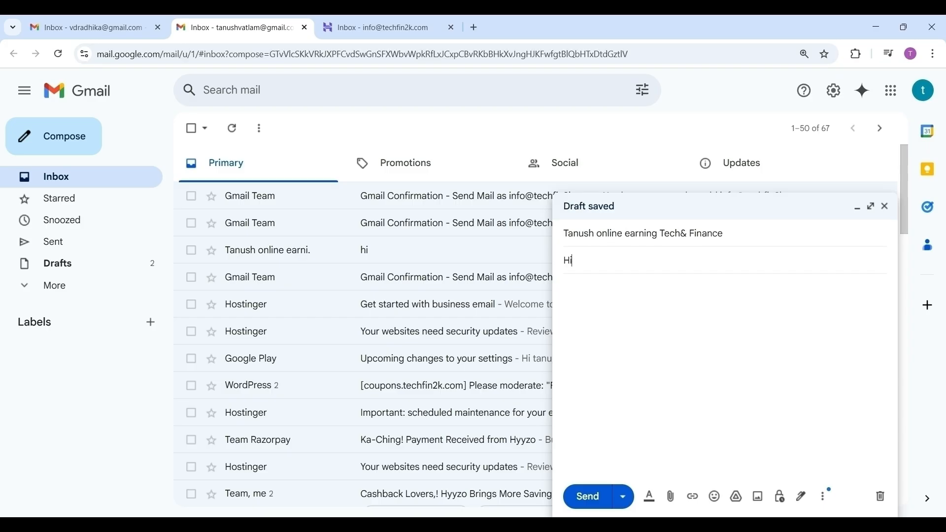
left_click(590, 498)
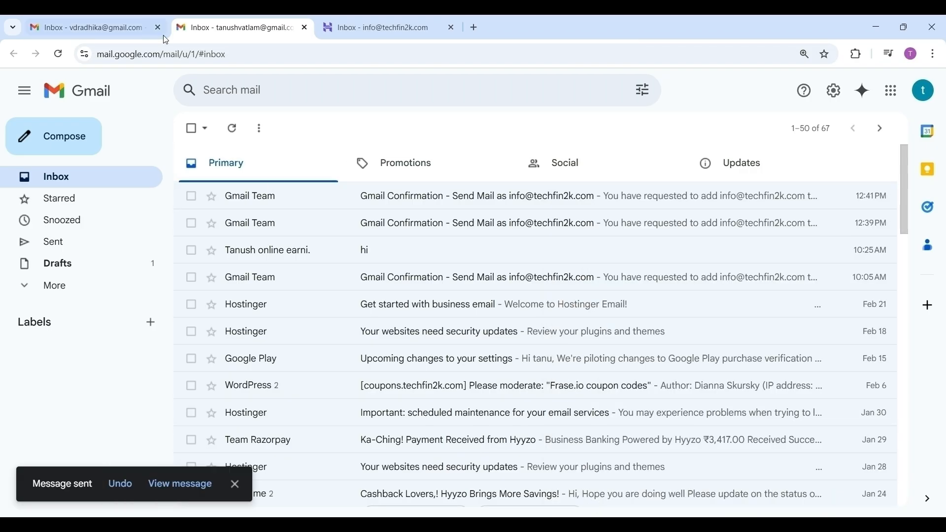
left_click(104, 27)
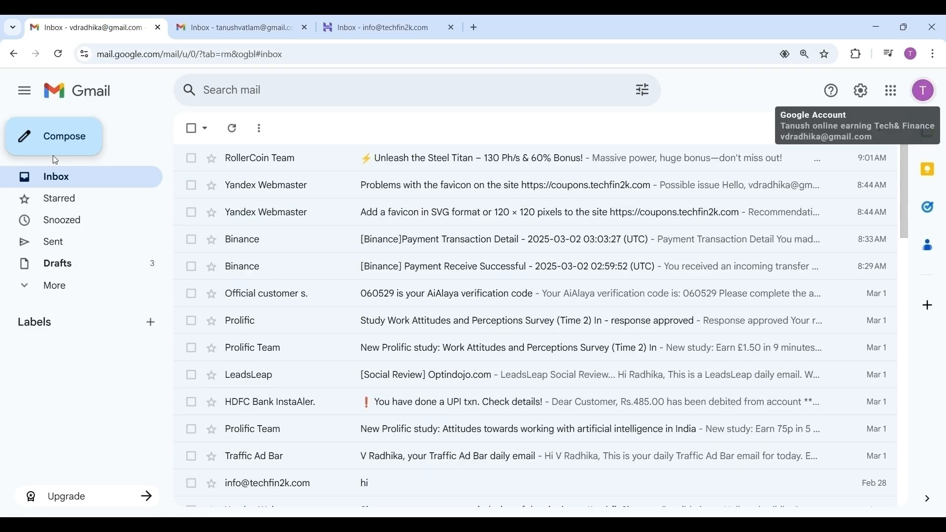
left_click(56, 141)
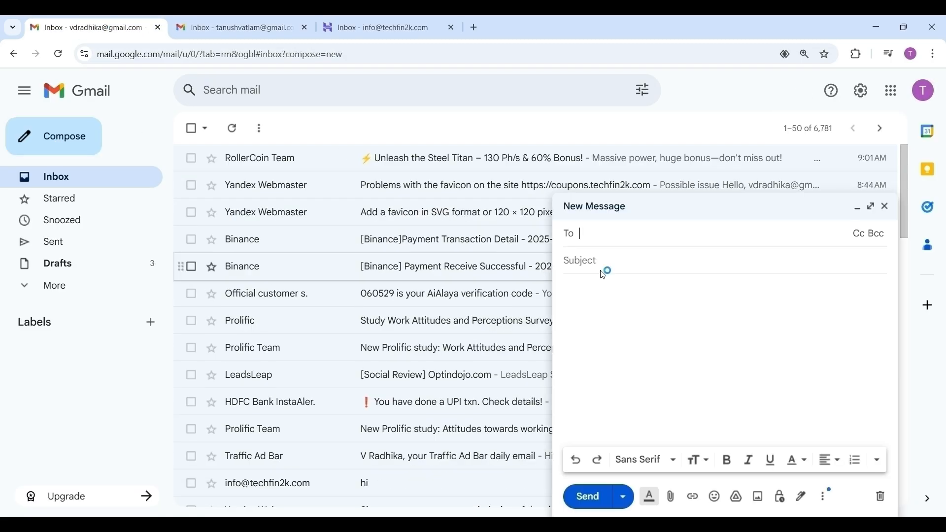
type("in")
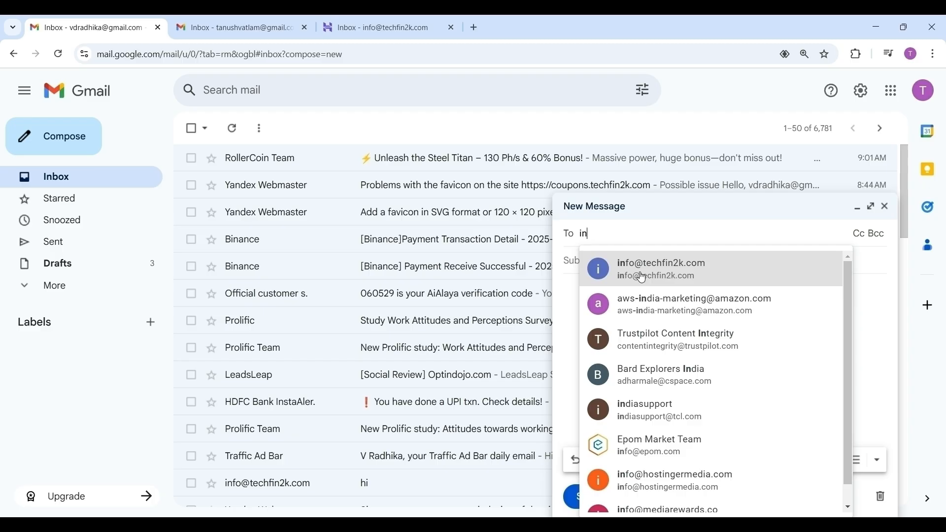
left_click(641, 273)
left_click(642, 272)
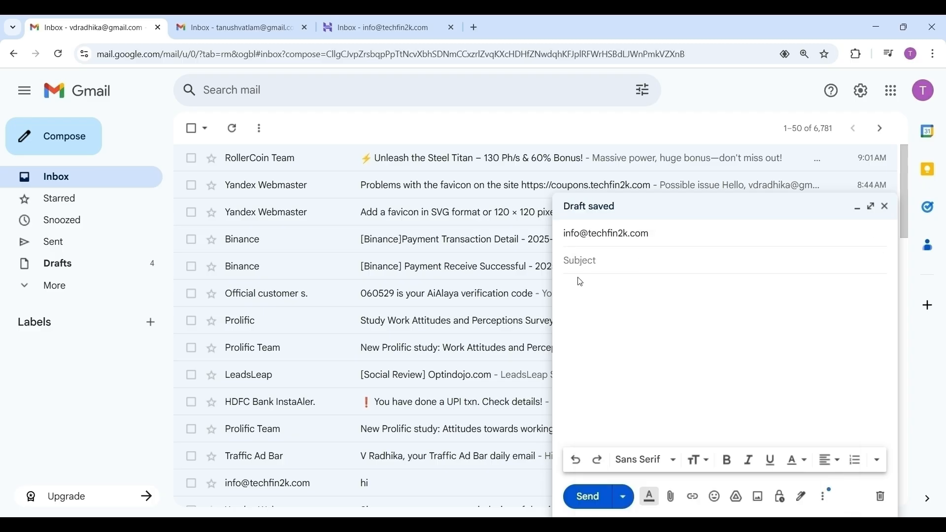
type("h")
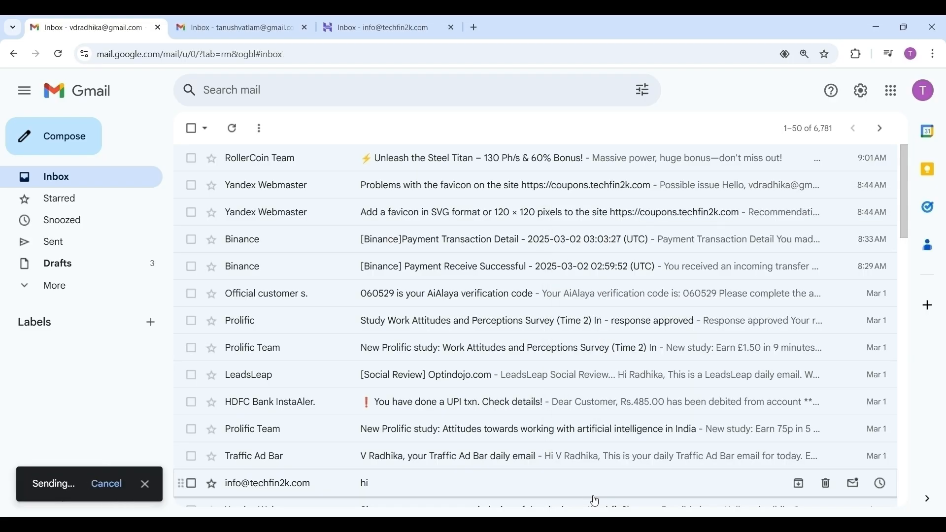
left_click(590, 497)
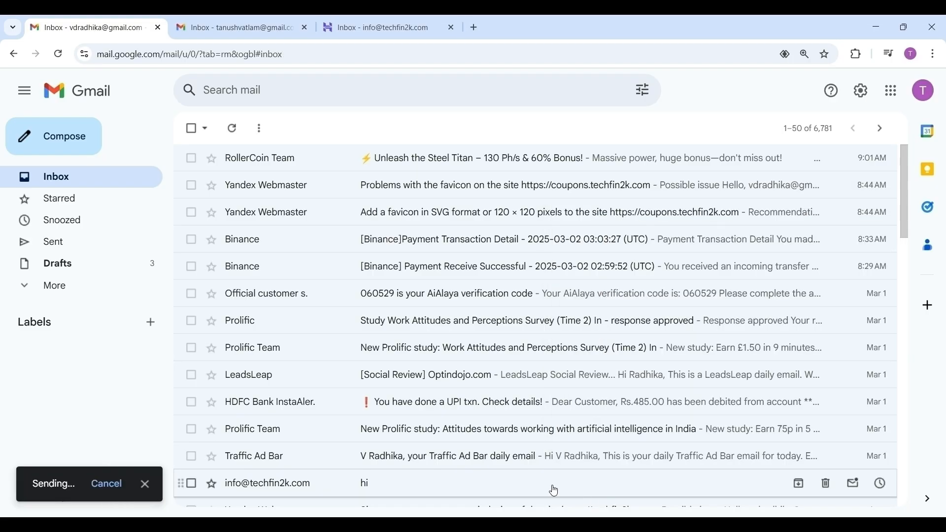
left_click(230, 25)
left_click(370, 28)
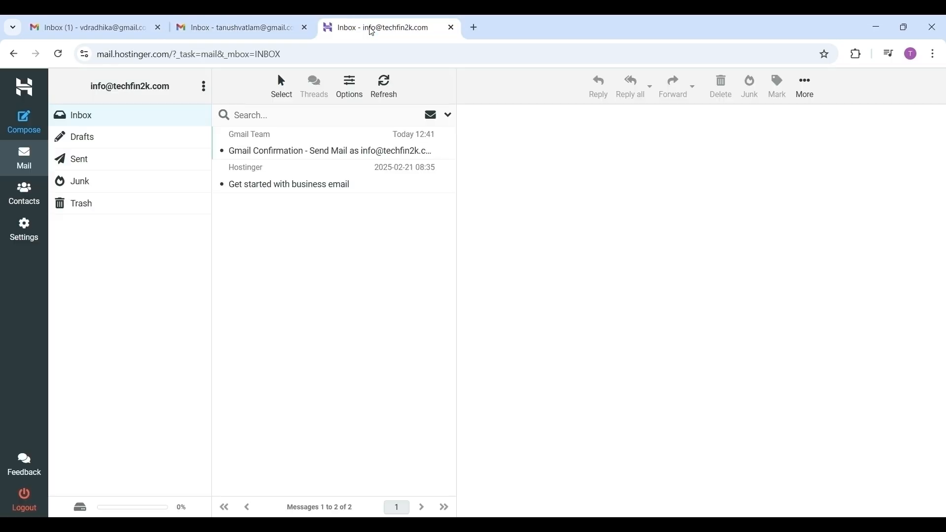
left_click(81, 121)
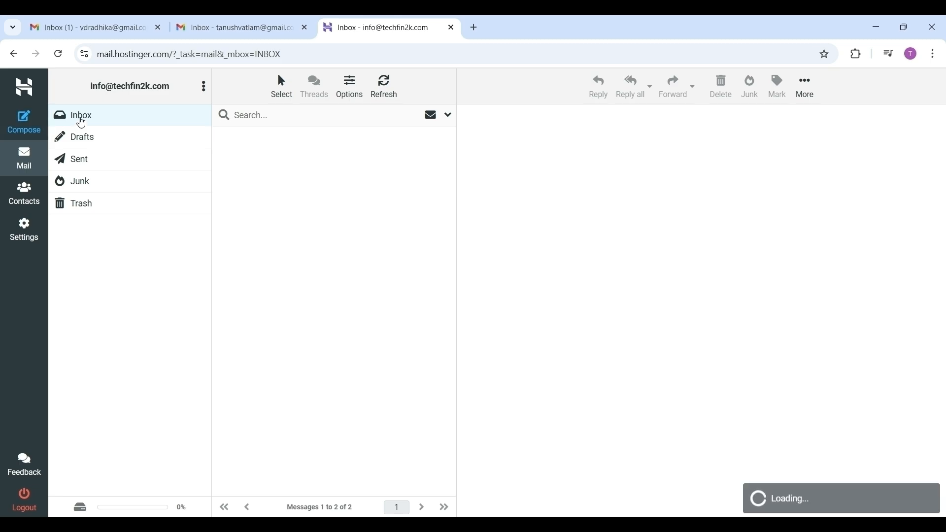
left_click(66, 29)
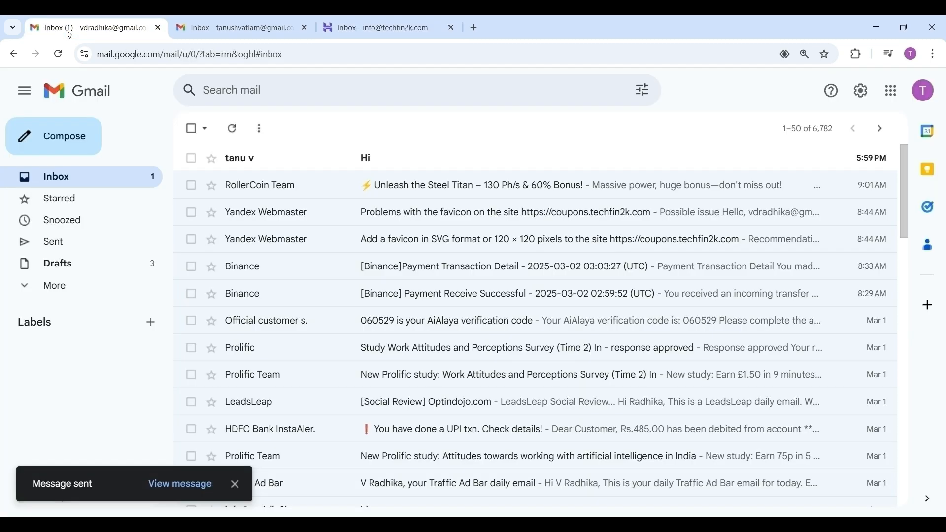
left_click(364, 158)
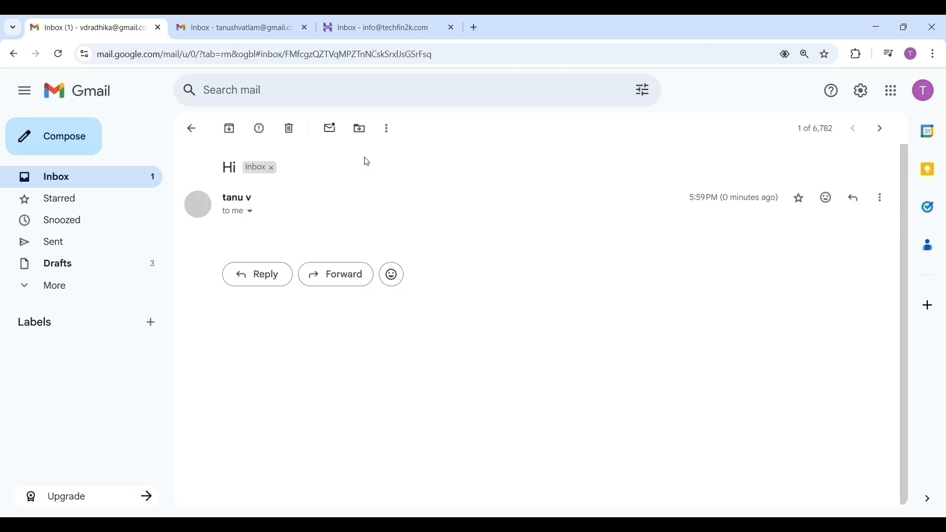
left_click(251, 213)
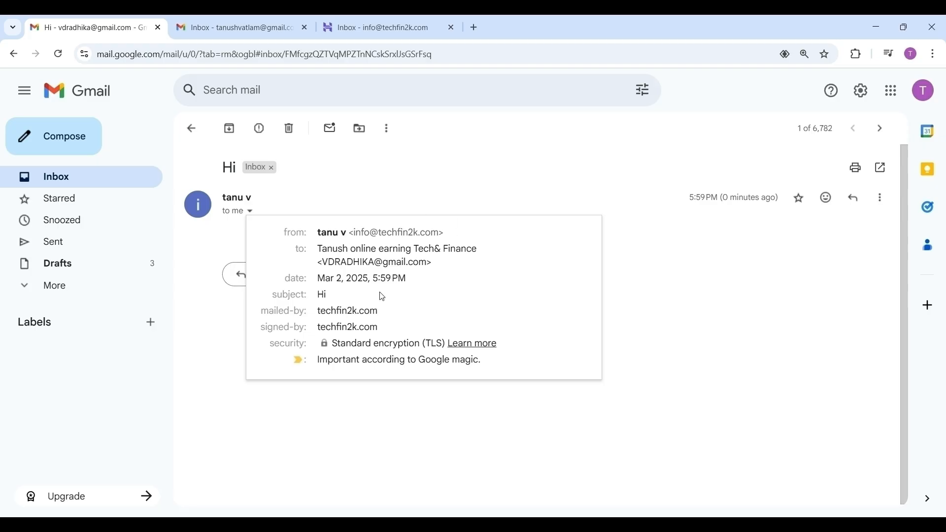
left_click(185, 385)
left_click(391, 27)
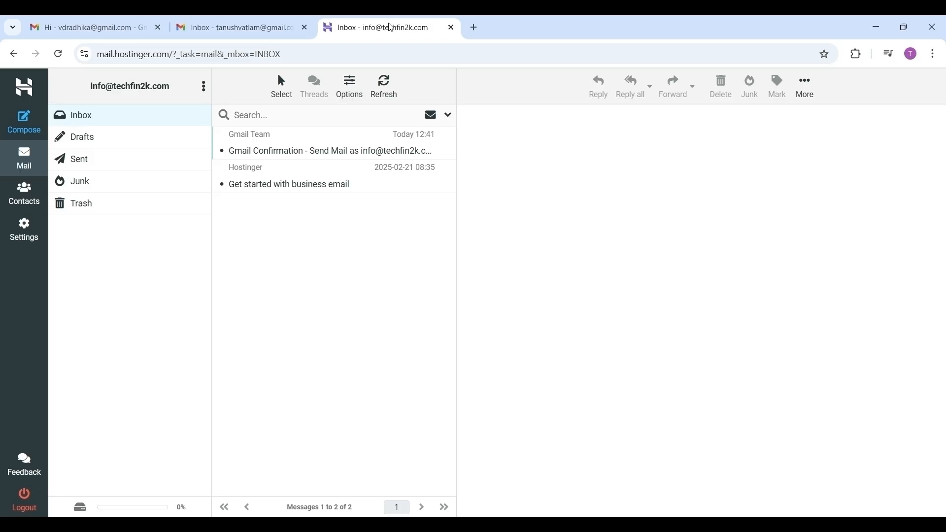
left_click(93, 123)
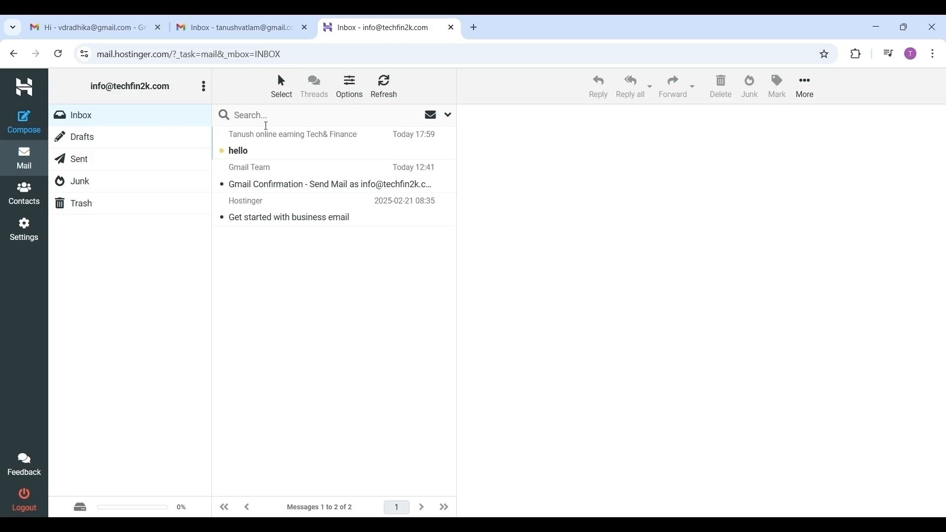
left_click(253, 154)
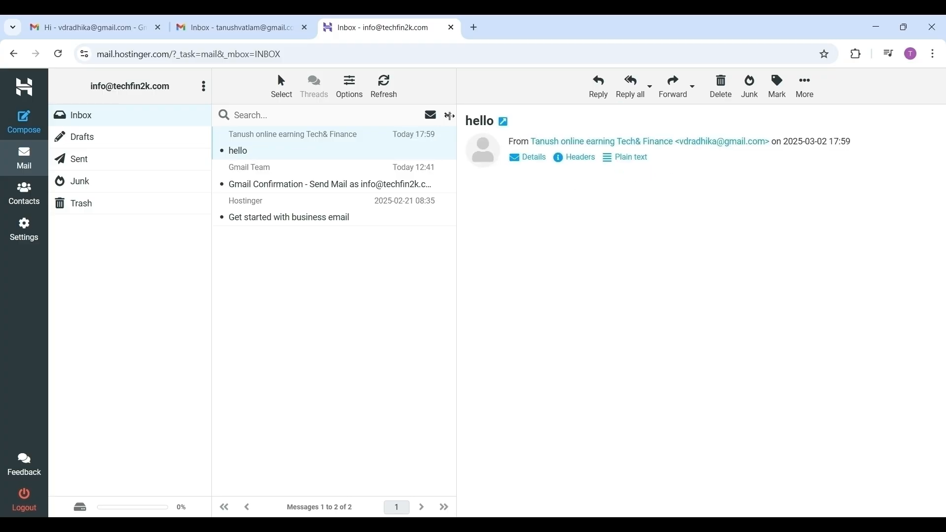
left_click(235, 25)
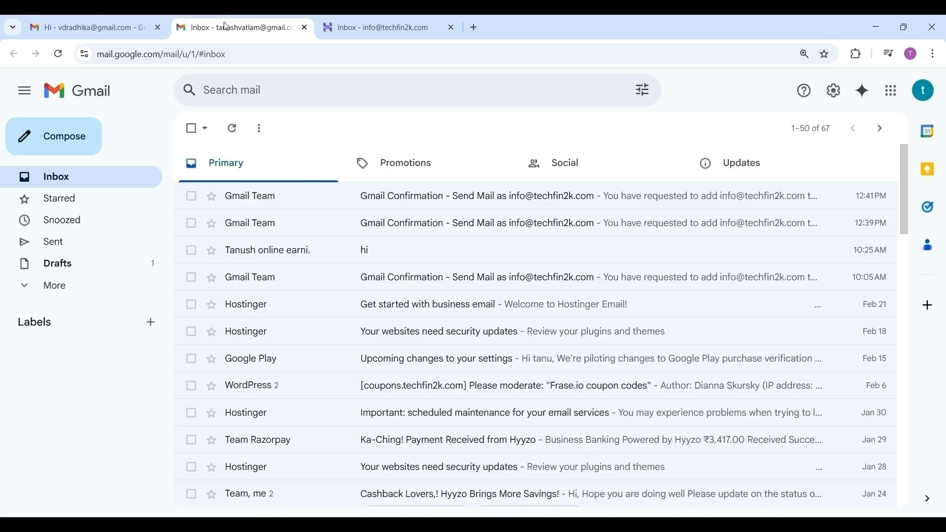
left_click(58, 54)
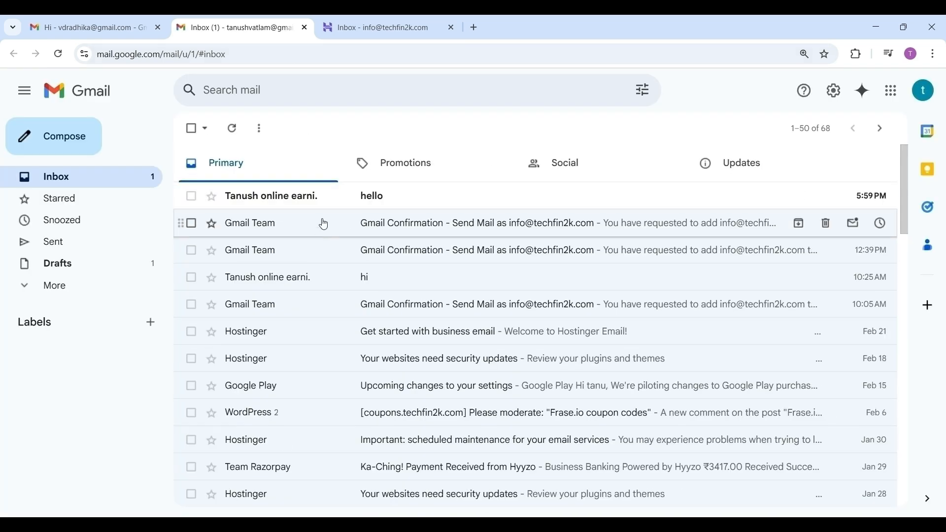
left_click(382, 206)
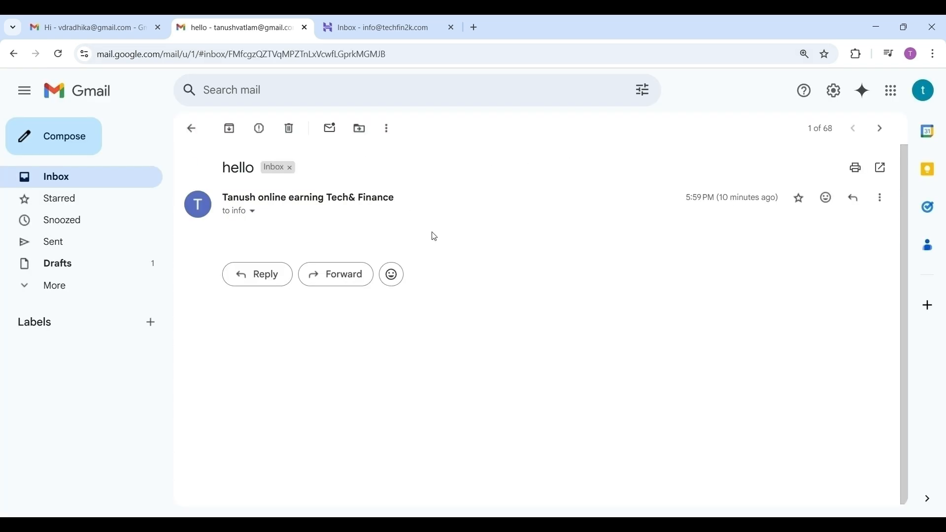
left_click(254, 212)
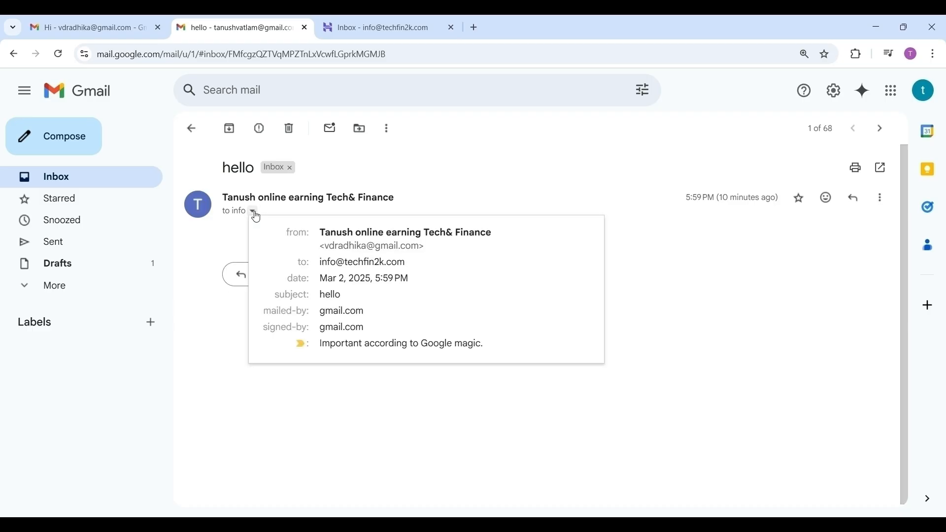